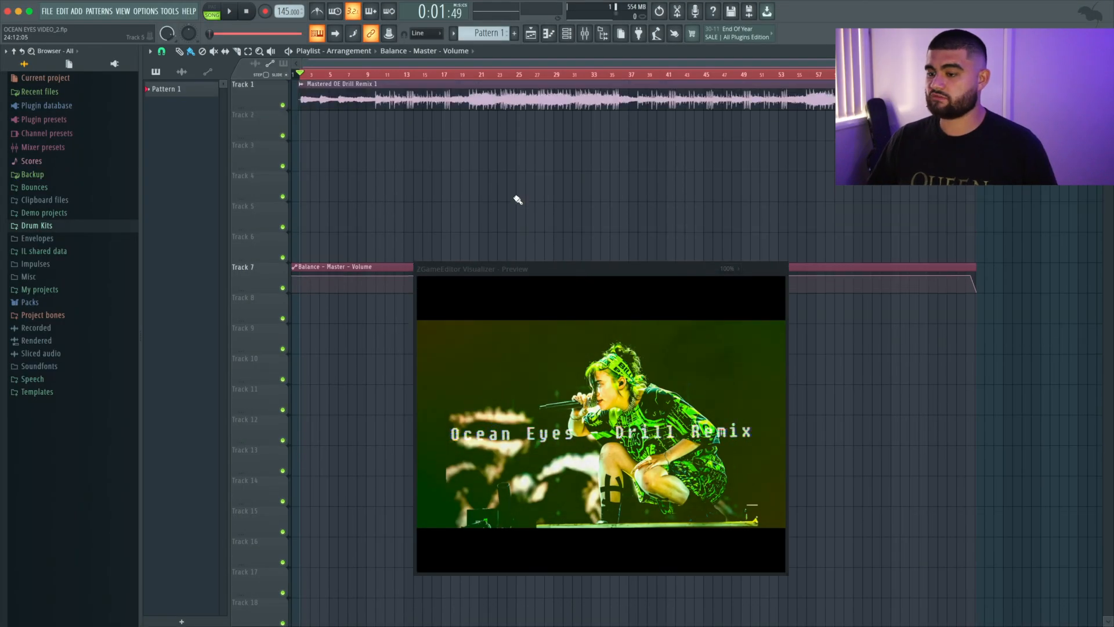
Show the mixer with the ZGameEditor Visualizer settings and arrange the plugin and preview windows side by side
click(584, 33)
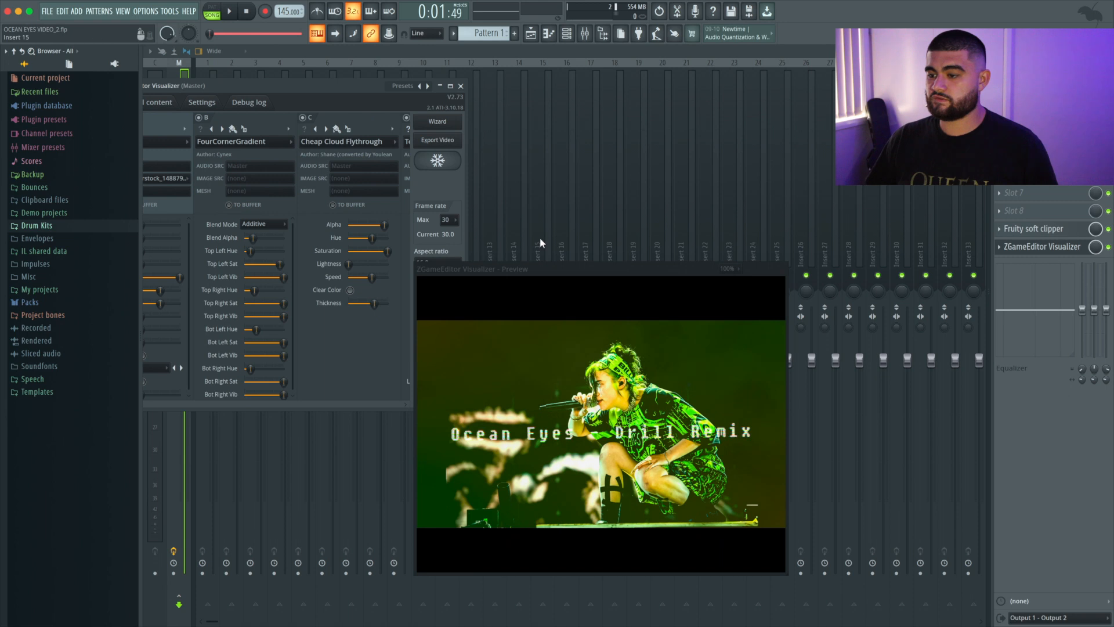
drag(540, 268, 613, 235)
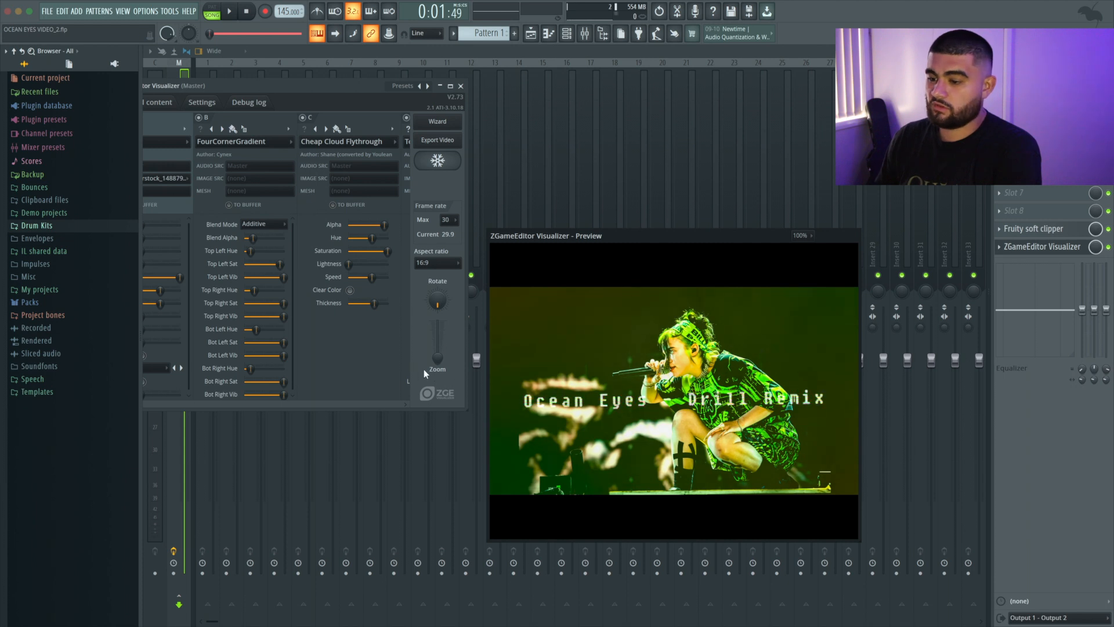
drag(437, 358, 437, 357)
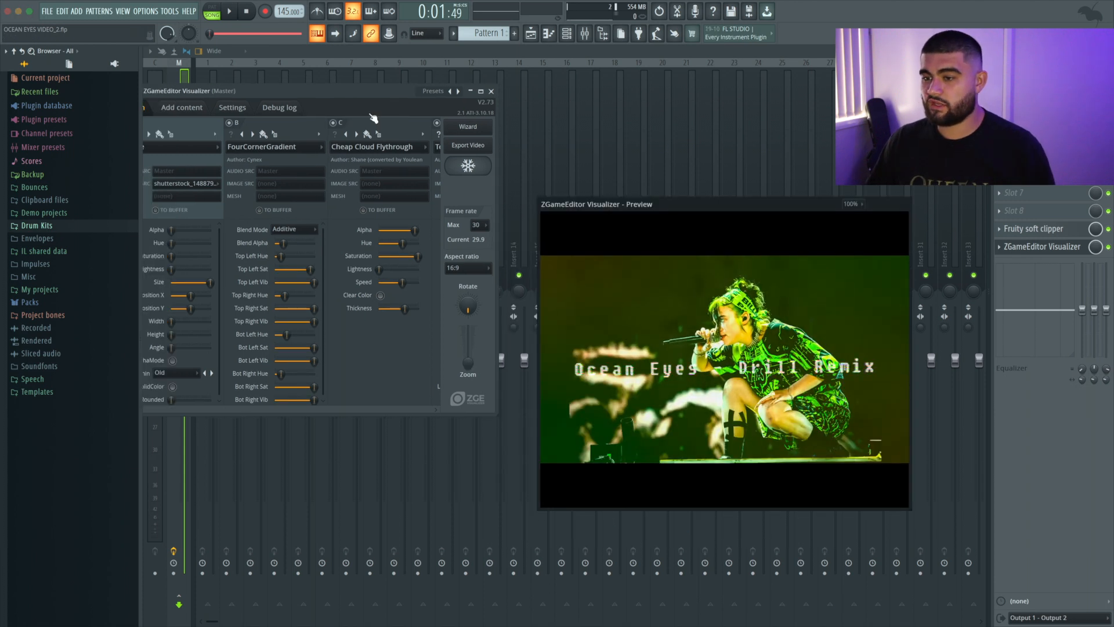
drag(356, 91, 370, 107)
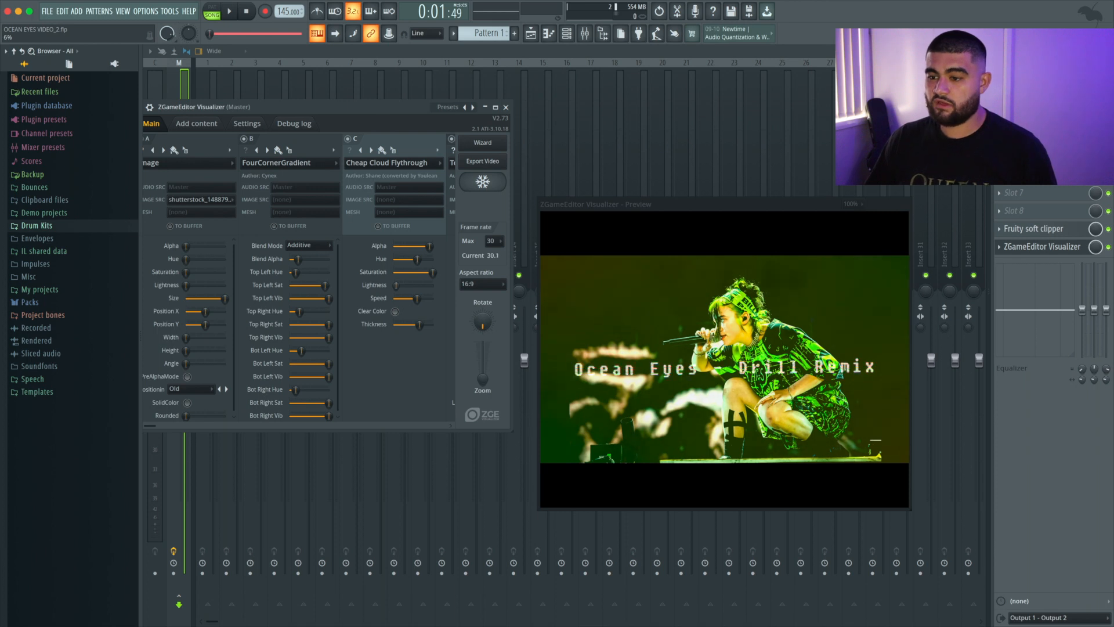
Copy the Lightness value of the Cheap Cloud Flythrough effect and bring up the value options for pasting it
right_click(399, 290)
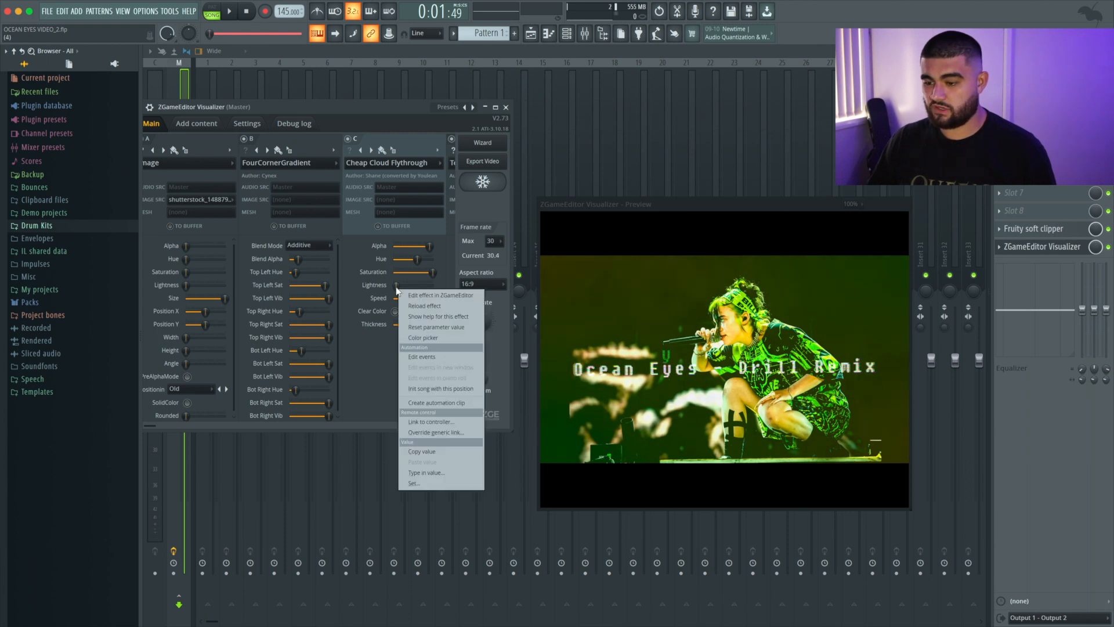
click(445, 450)
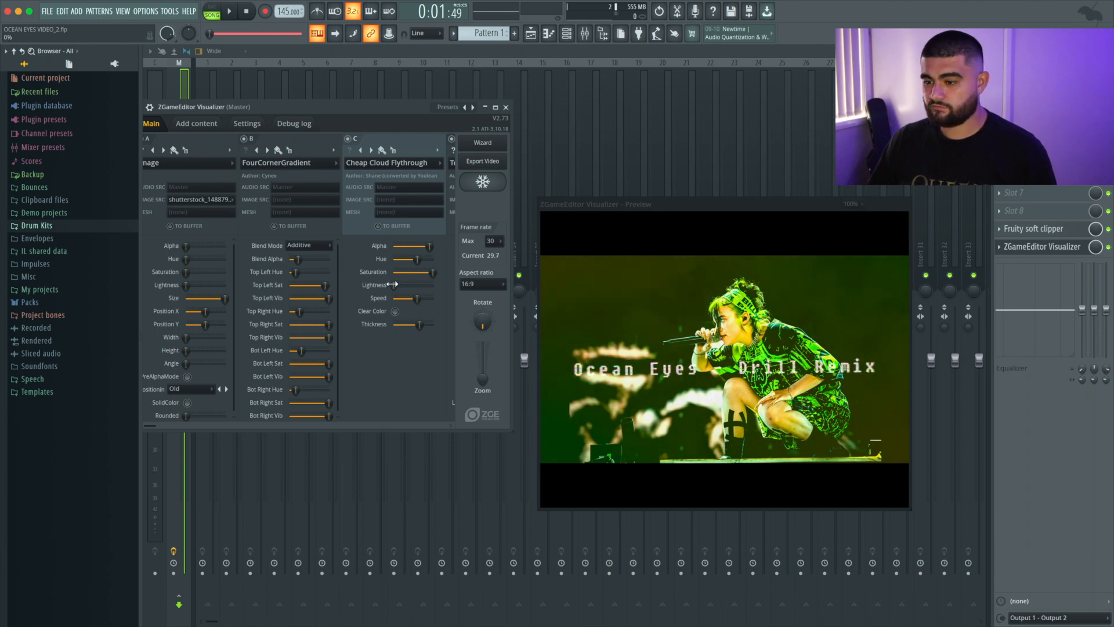
right_click(394, 284)
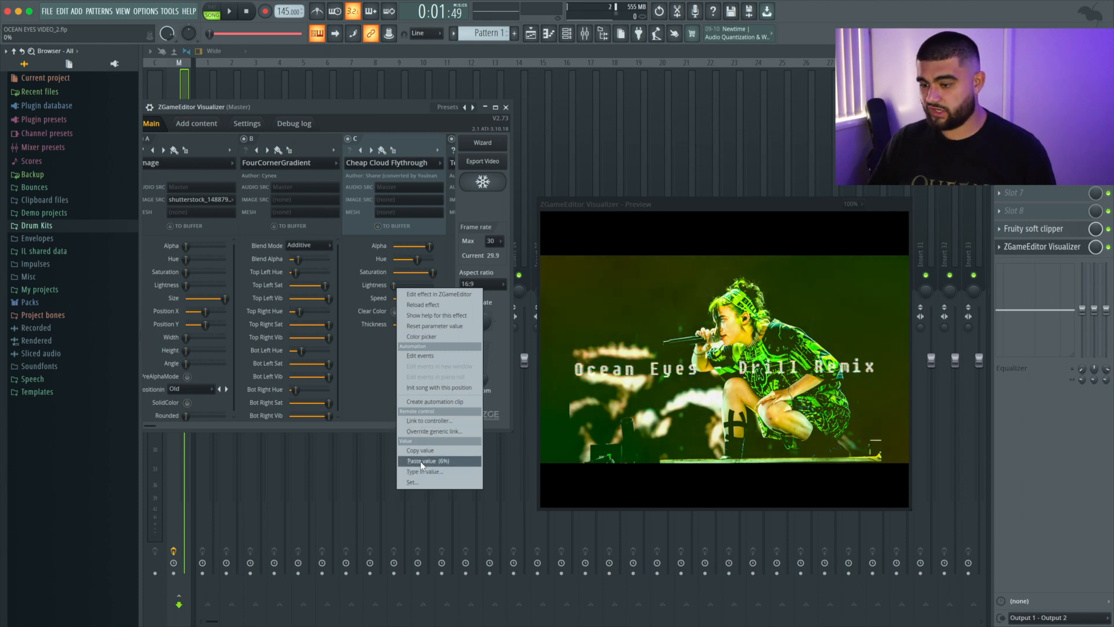
click(361, 385)
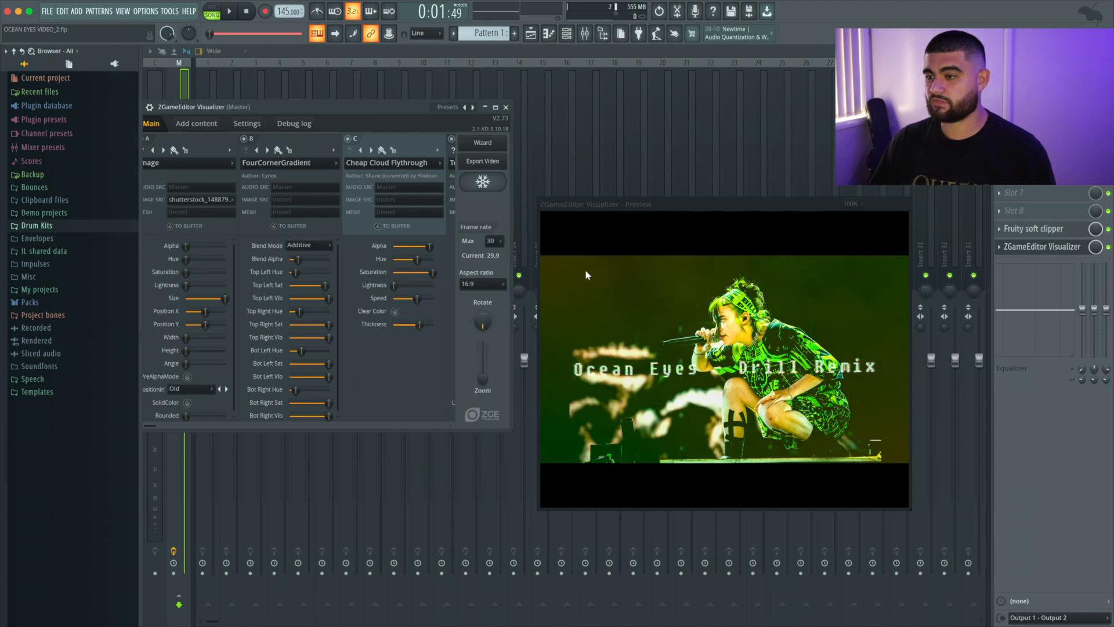
click(531, 33)
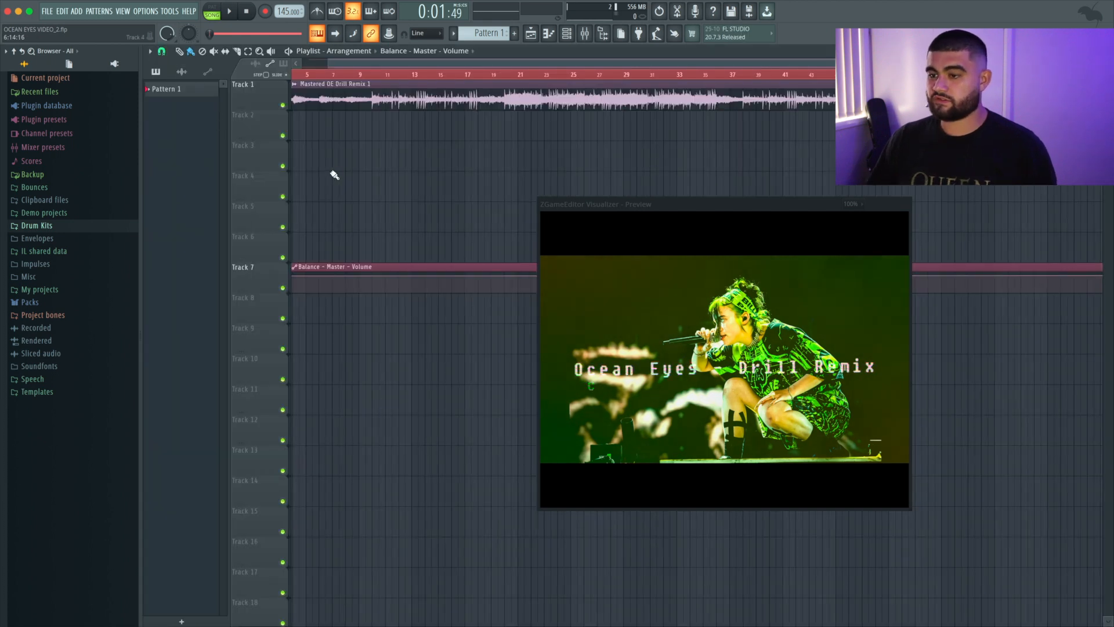
scroll(348, 170, up, 2)
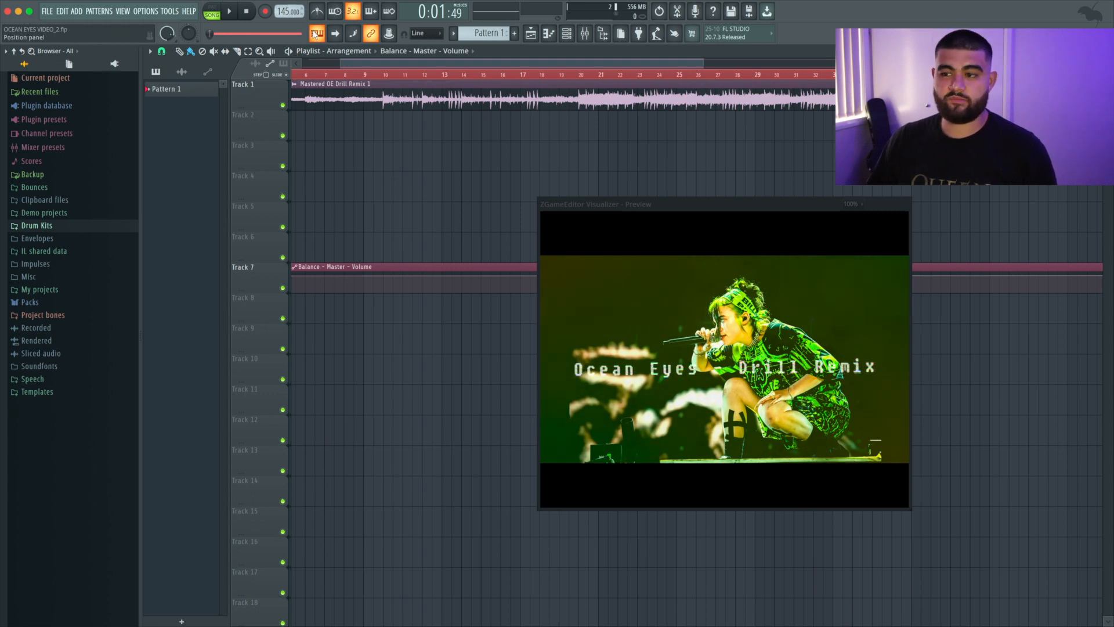
mouse_move(290, 4)
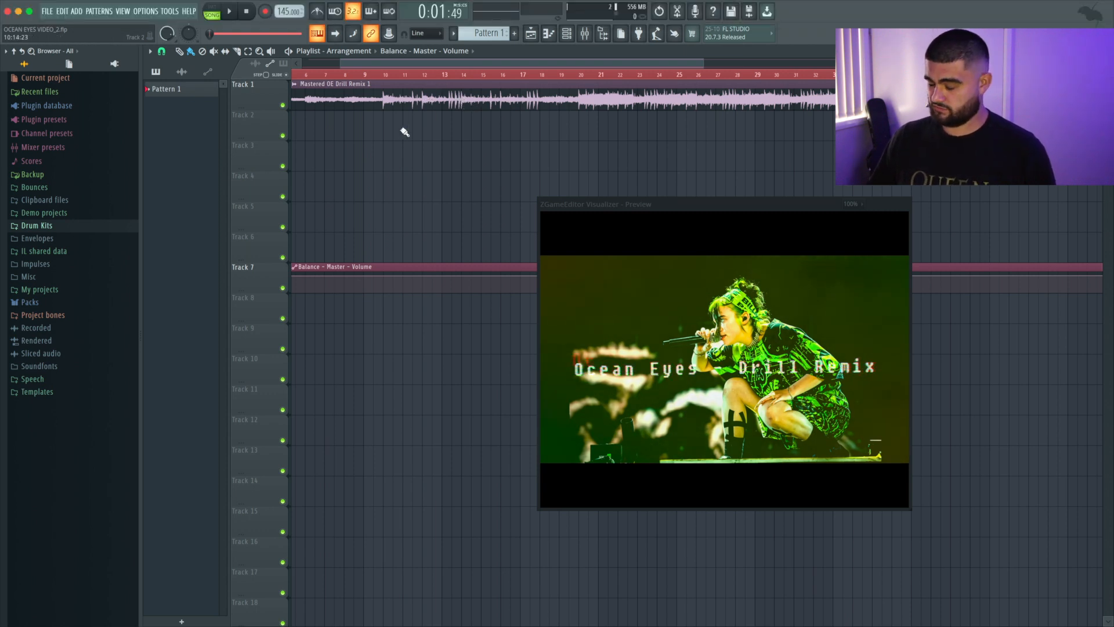
Create an automation clip for the visualizer's camera Zoom and show it in the playlist with the preview clear of the clip
drag(678, 207, 560, 197)
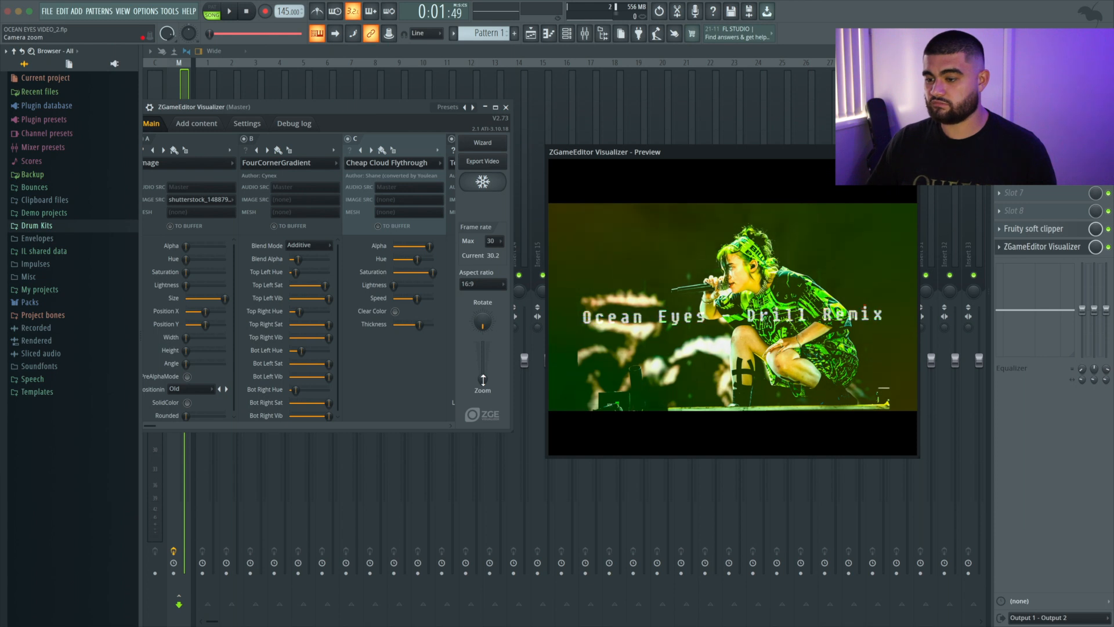
right_click(483, 380)
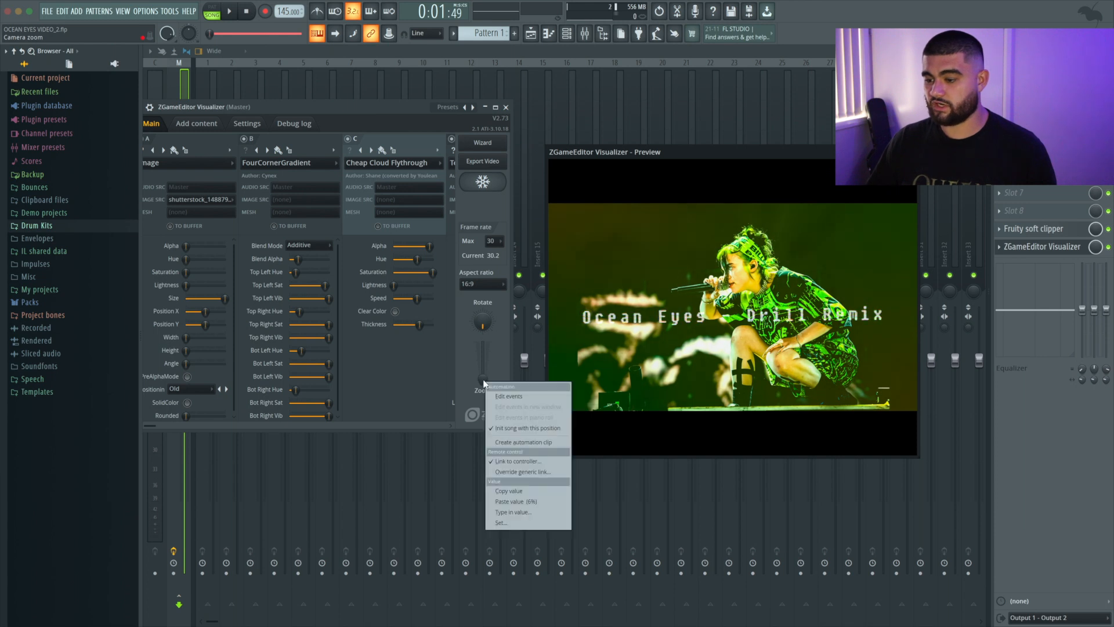
click(527, 443)
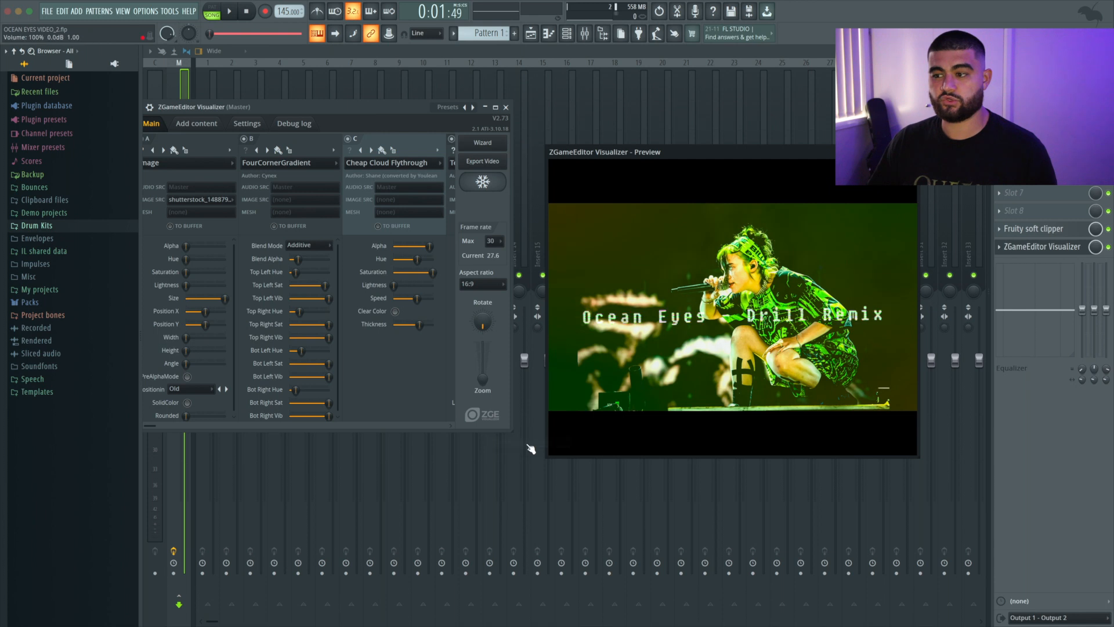
click(531, 34)
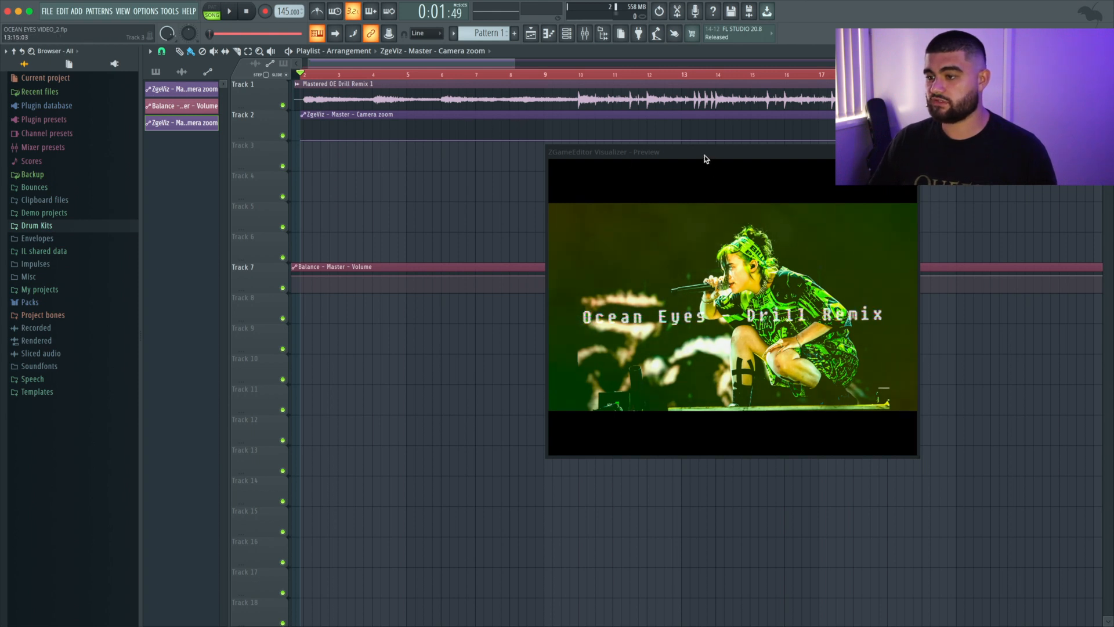
drag(705, 153, 623, 268)
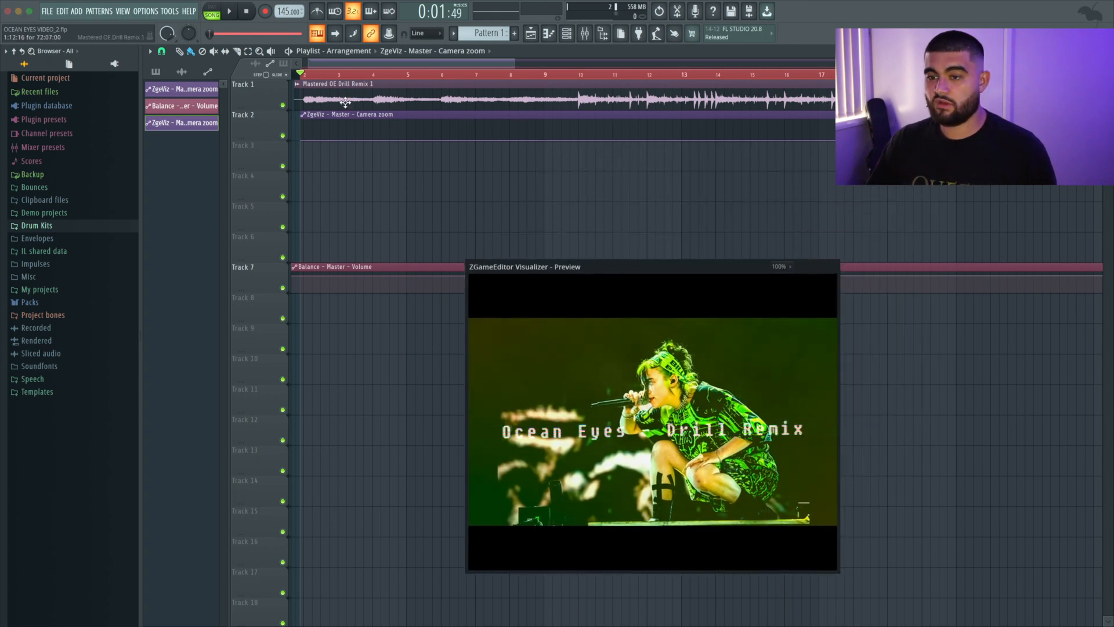
Set the playlist snap to (none) and place the playback position on the audio hit at bar 10
click(161, 51)
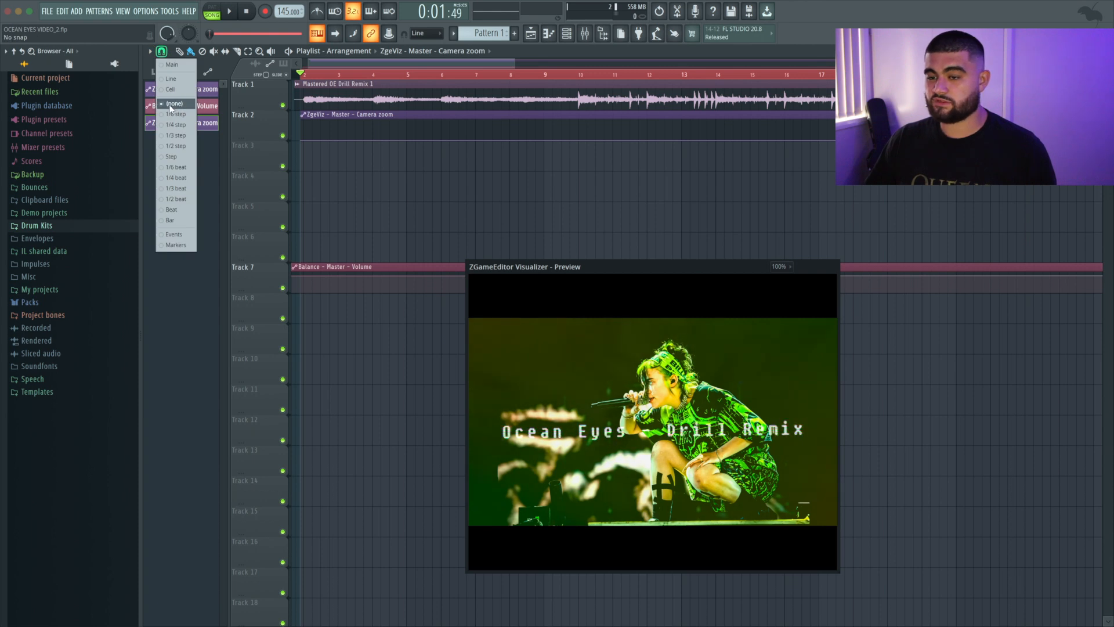
click(174, 105)
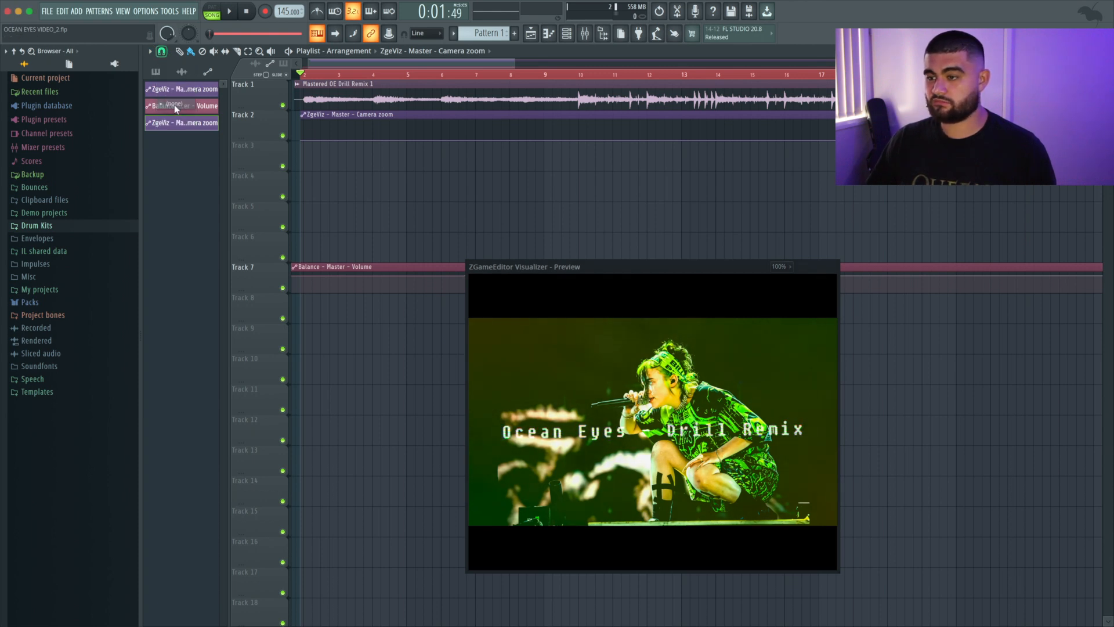
scroll(598, 173, up, 5)
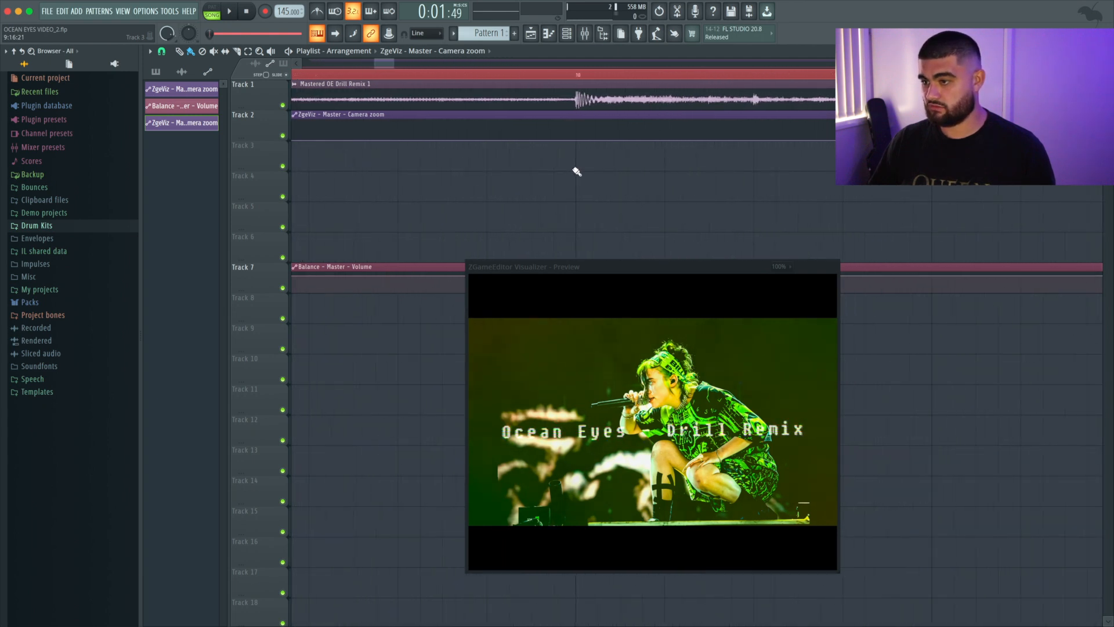
scroll(586, 173, up, 2)
scroll(586, 173, up, 1)
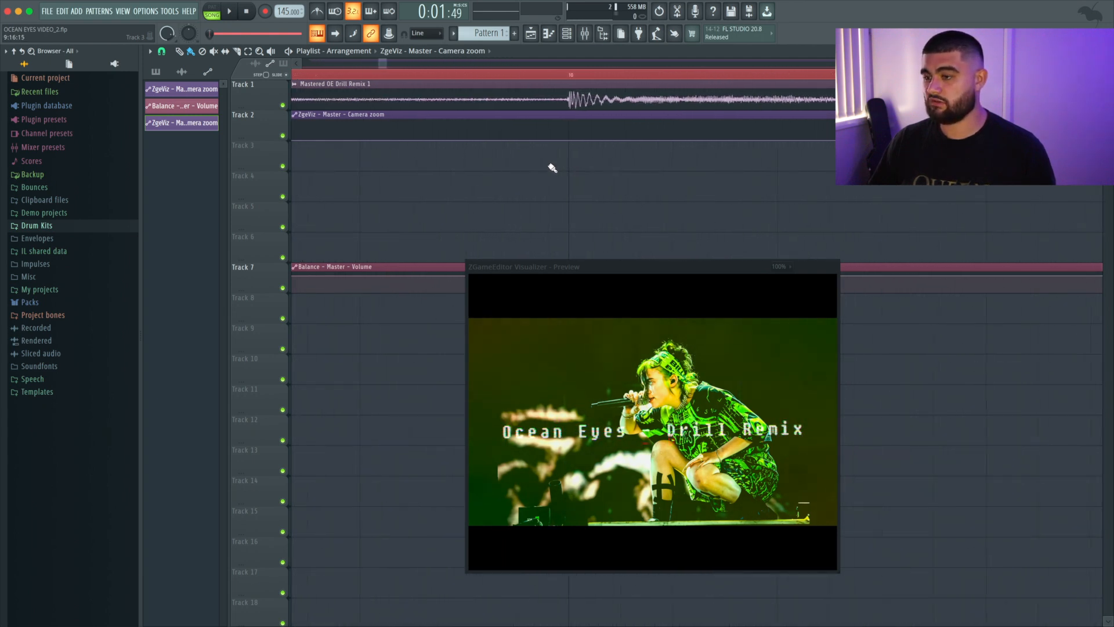
click(569, 74)
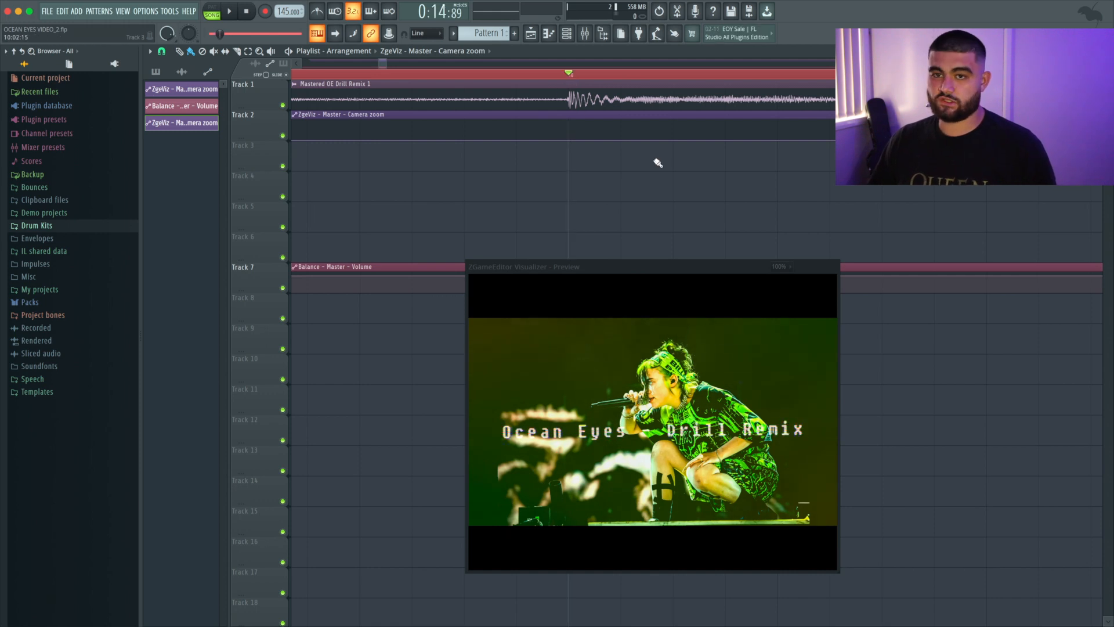
Play back the track around the audio hit at bar 10 to check its timing
key(space)
key(space)
key(space)
key(space)
key(space)
key(space)
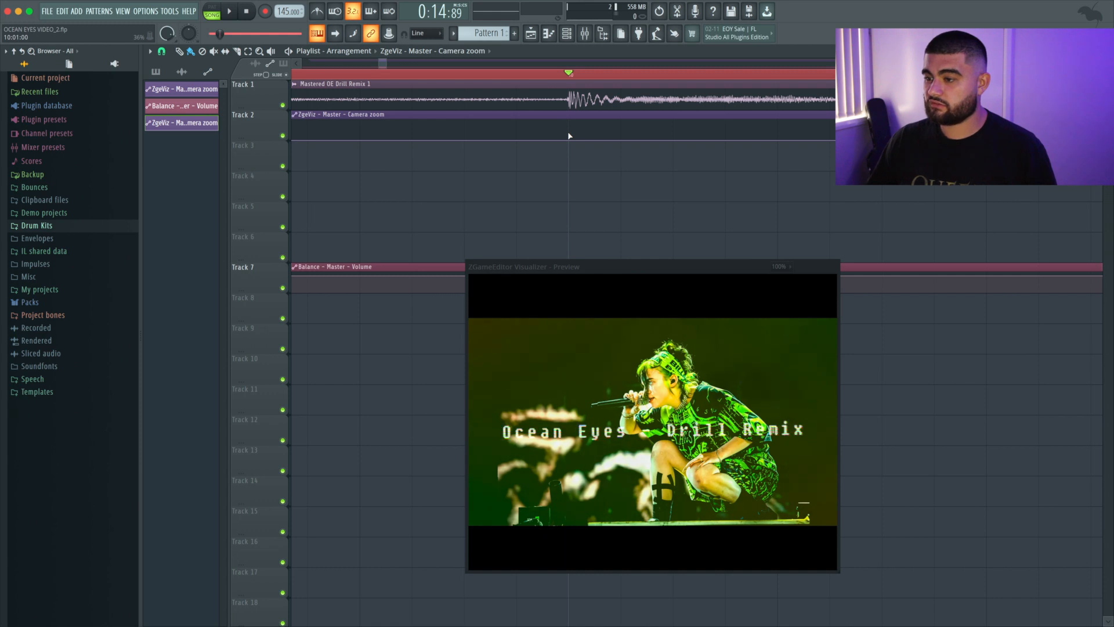
Add a raised Hold-mode point to the camera zoom automation at 10:01:00 and a second point at about 10:01:16 lowered to 0%
drag(568, 133, 571, 134)
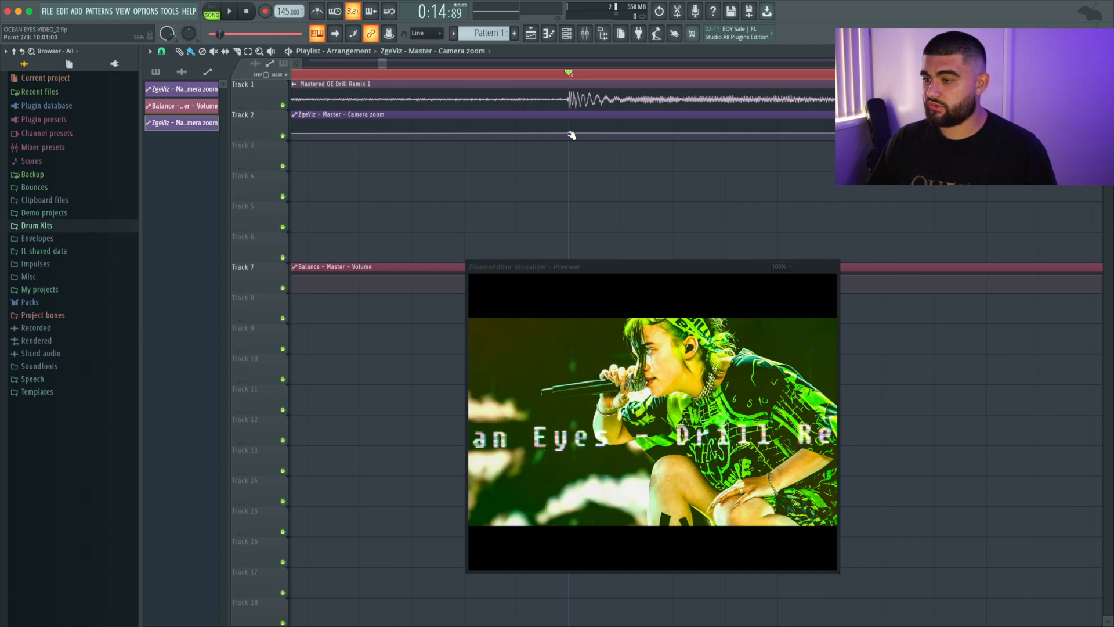
right_click(568, 133)
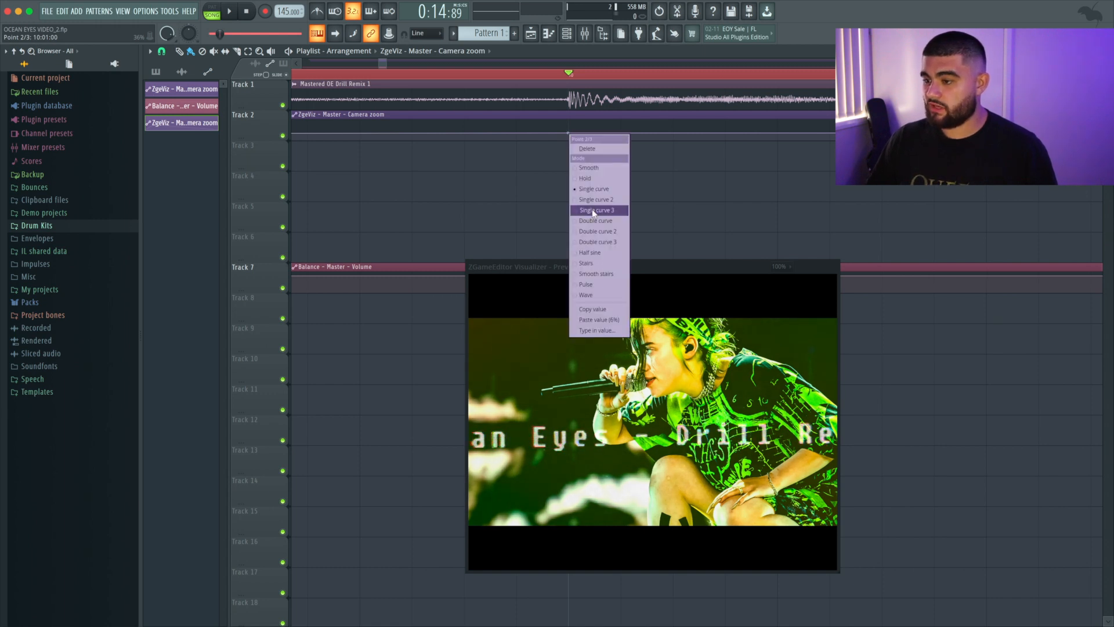
click(597, 179)
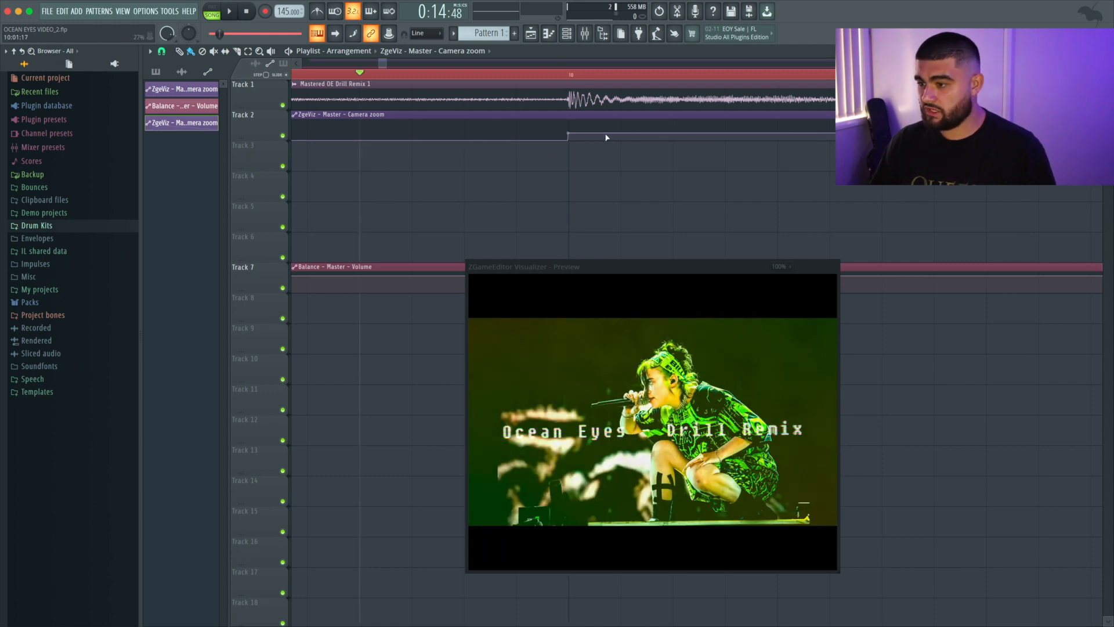
click(604, 137)
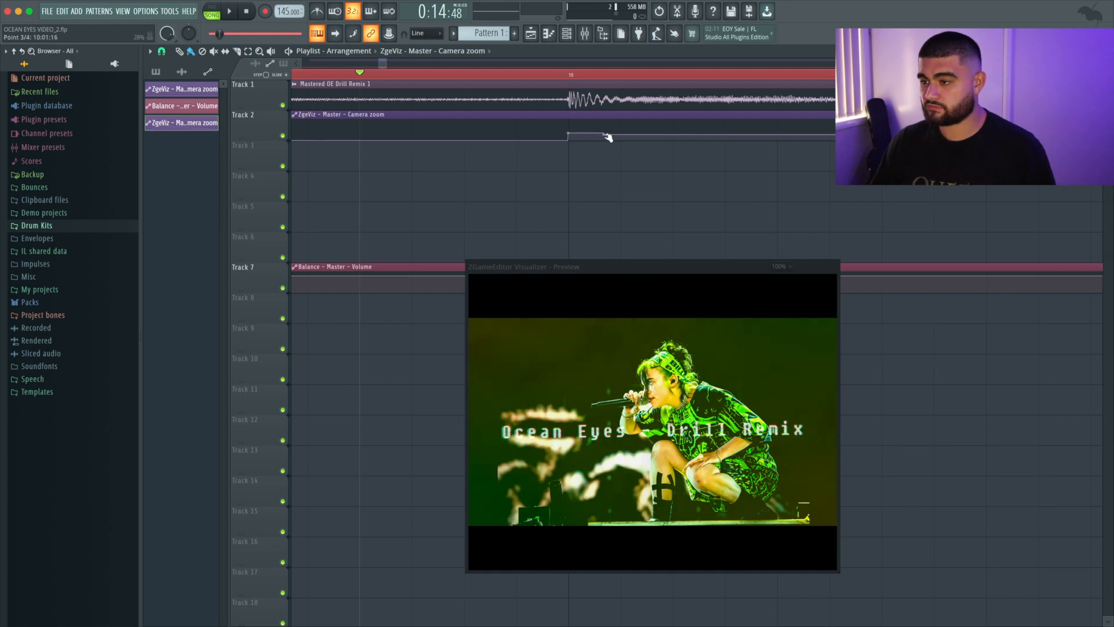
drag(606, 137, 607, 144)
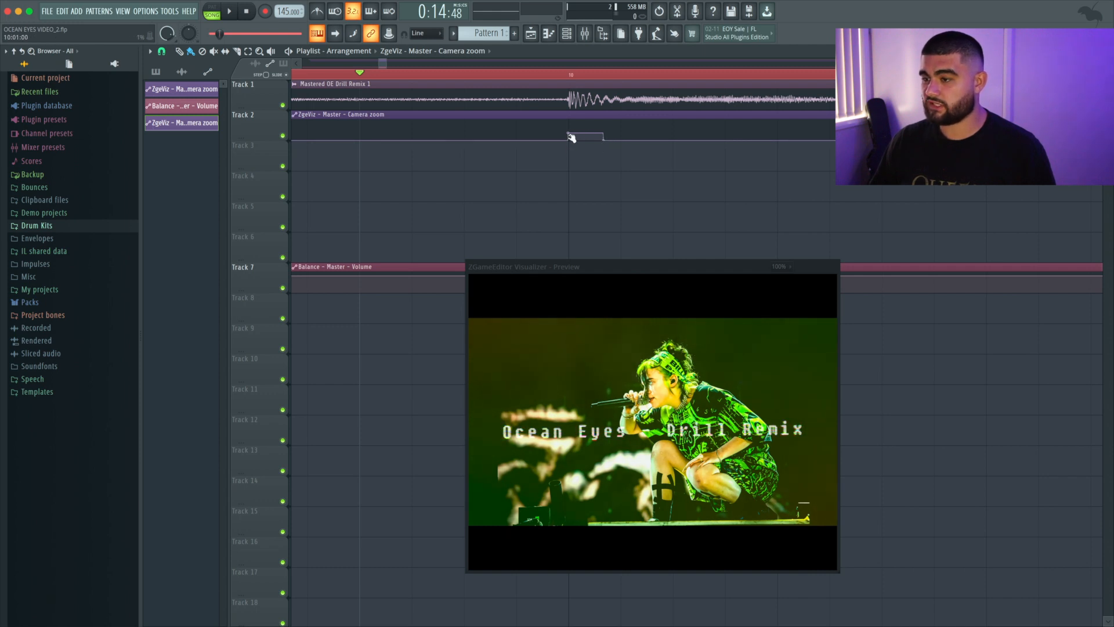
Play back the section around bar 10 to review the held camera zoom pulse
key(space)
key(space)
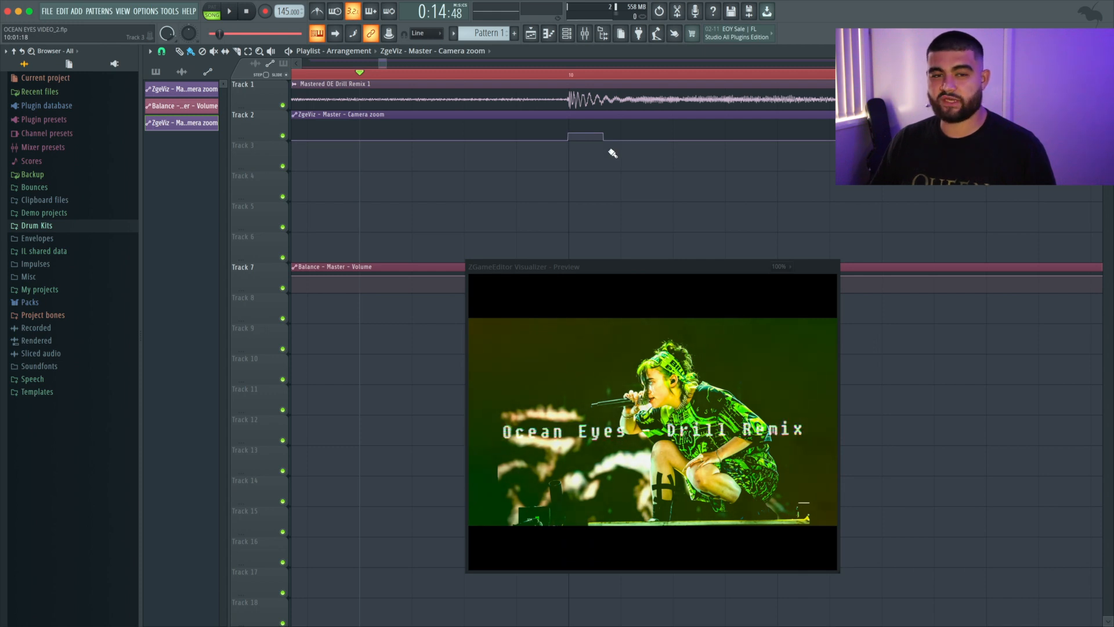
key(space)
key(space)
key(space)
key(space)
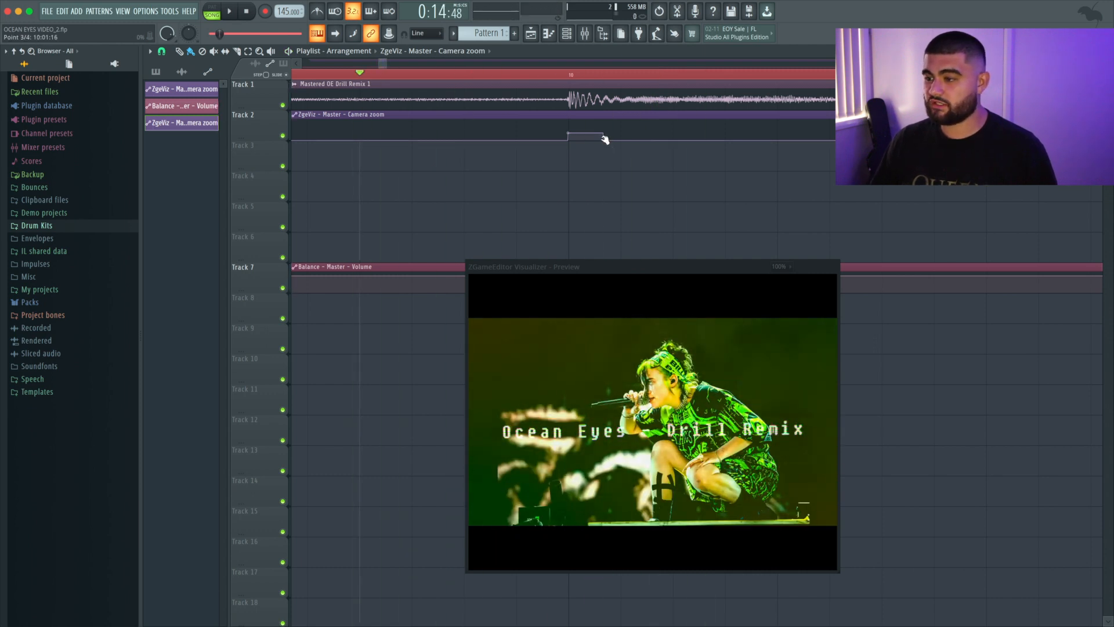
Set the zoom automation point at 10:01:16 to Single curve mode and play back the sloped zoom-out
right_click(604, 139)
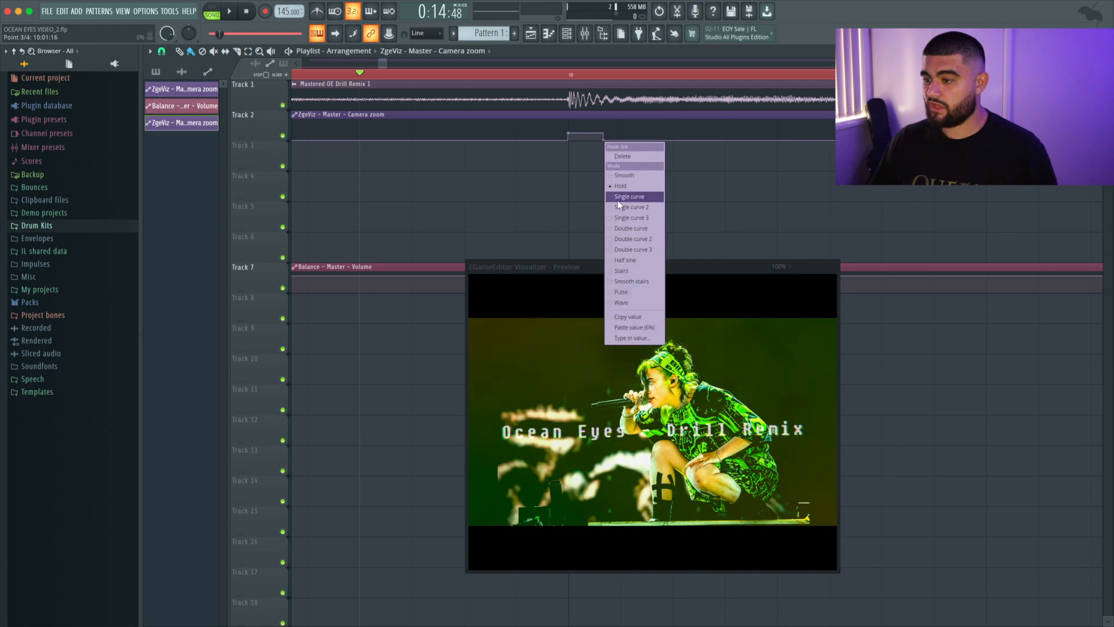
click(626, 196)
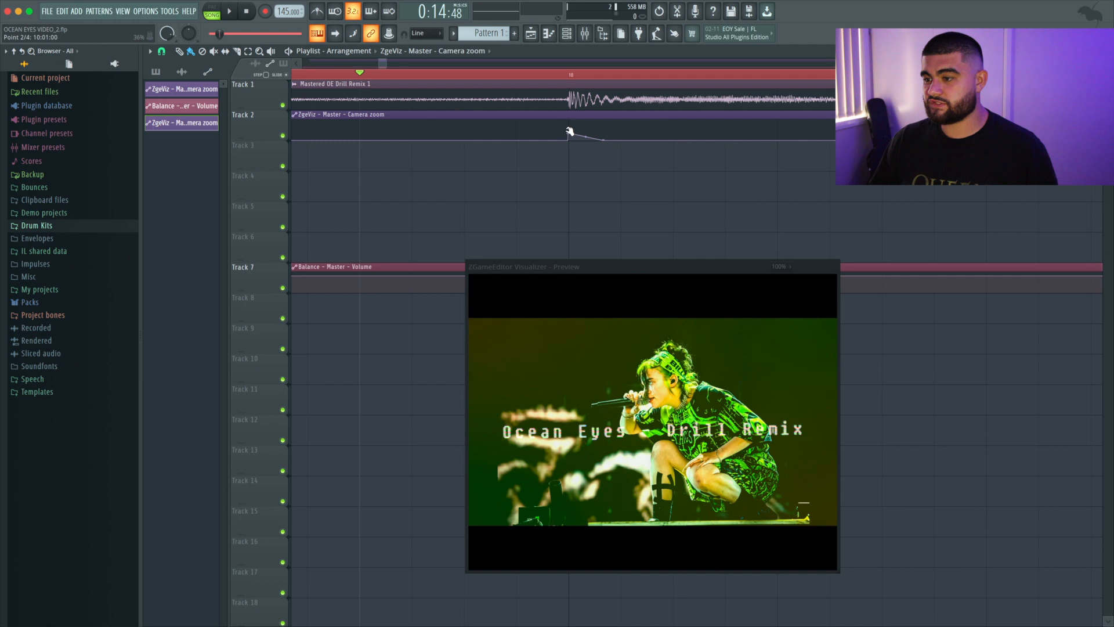
drag(571, 135, 577, 139)
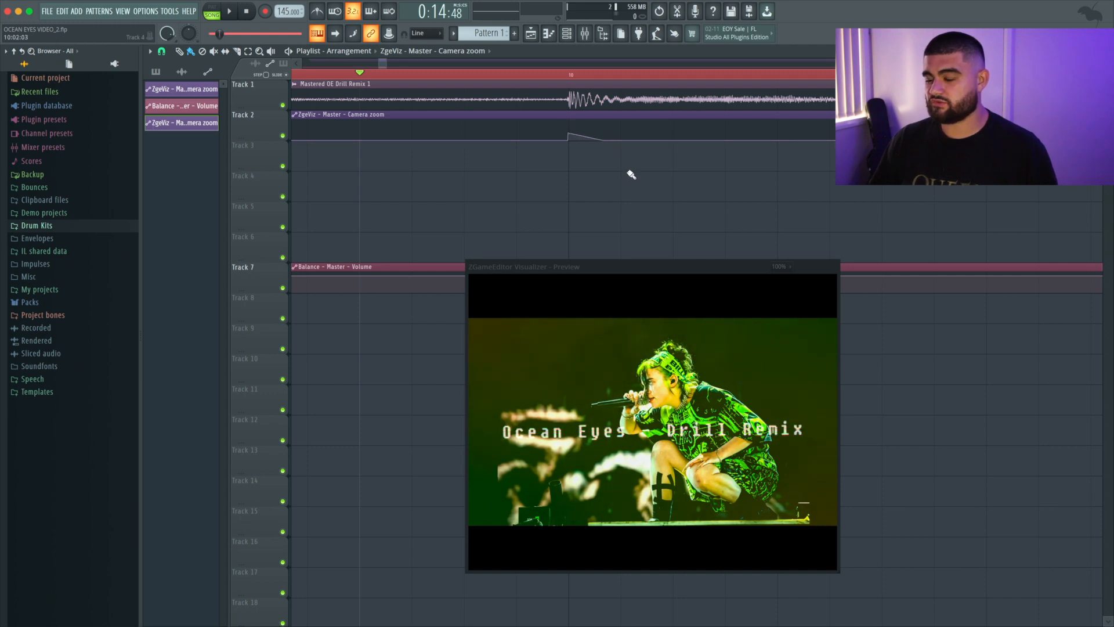
key(space)
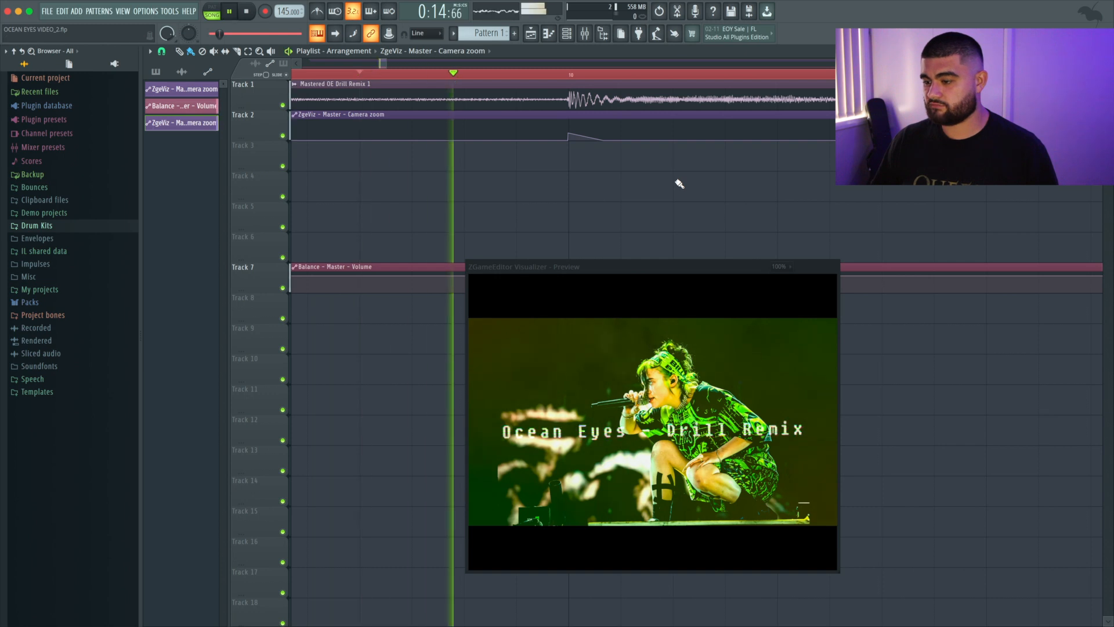
key(space)
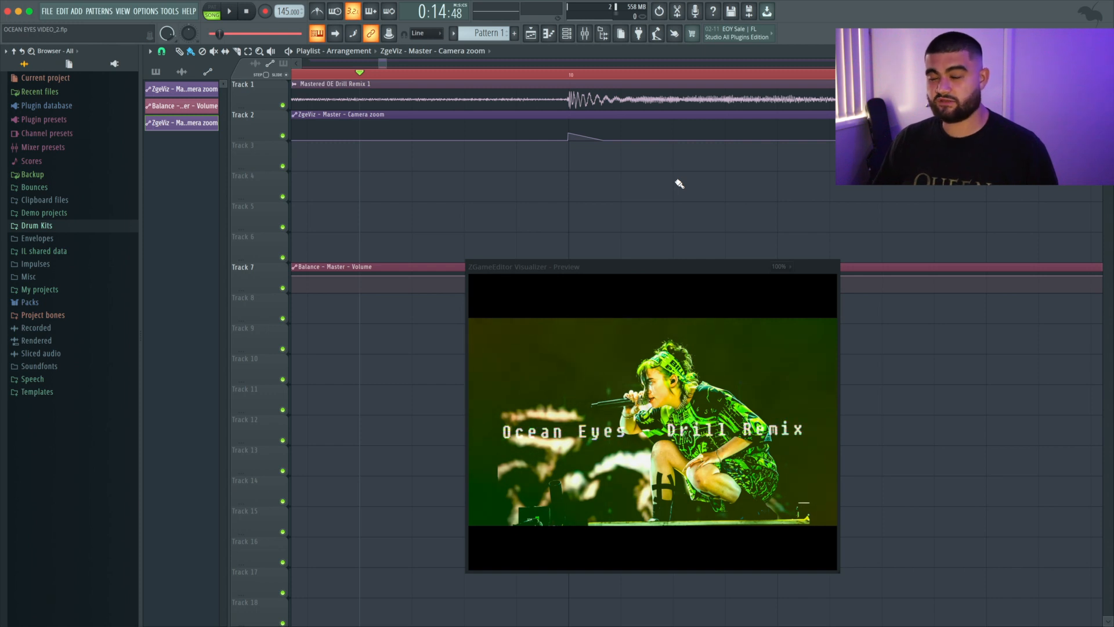
scroll(574, 176, right, 1)
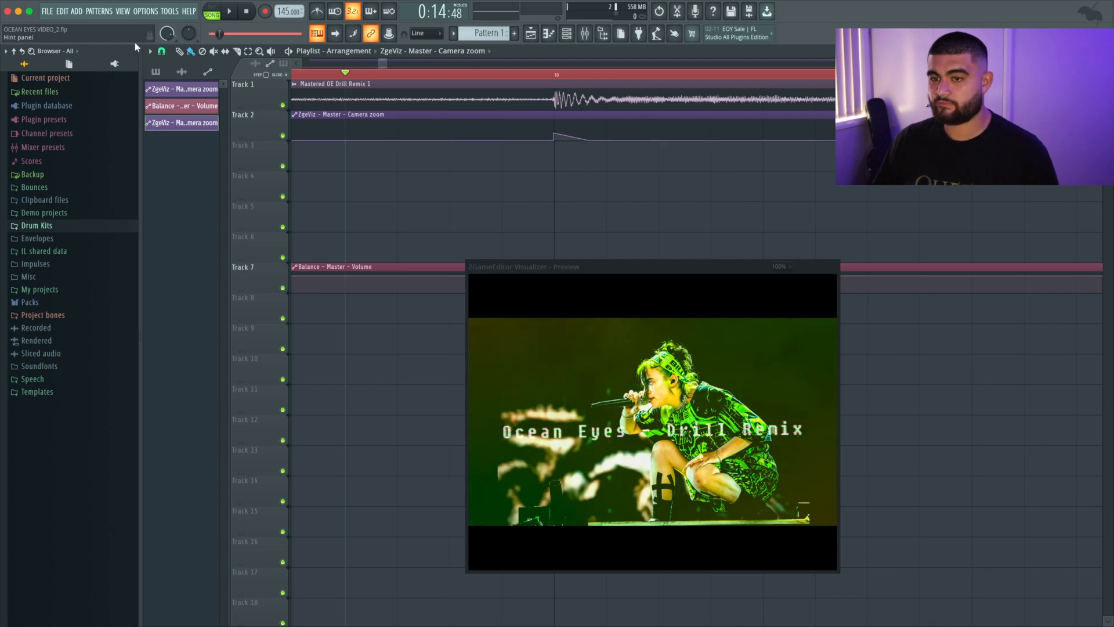
Paste the copied 6% value onto the camera zoom automation point at 10:01:00 and play back the section around bar 10
right_click(555, 134)
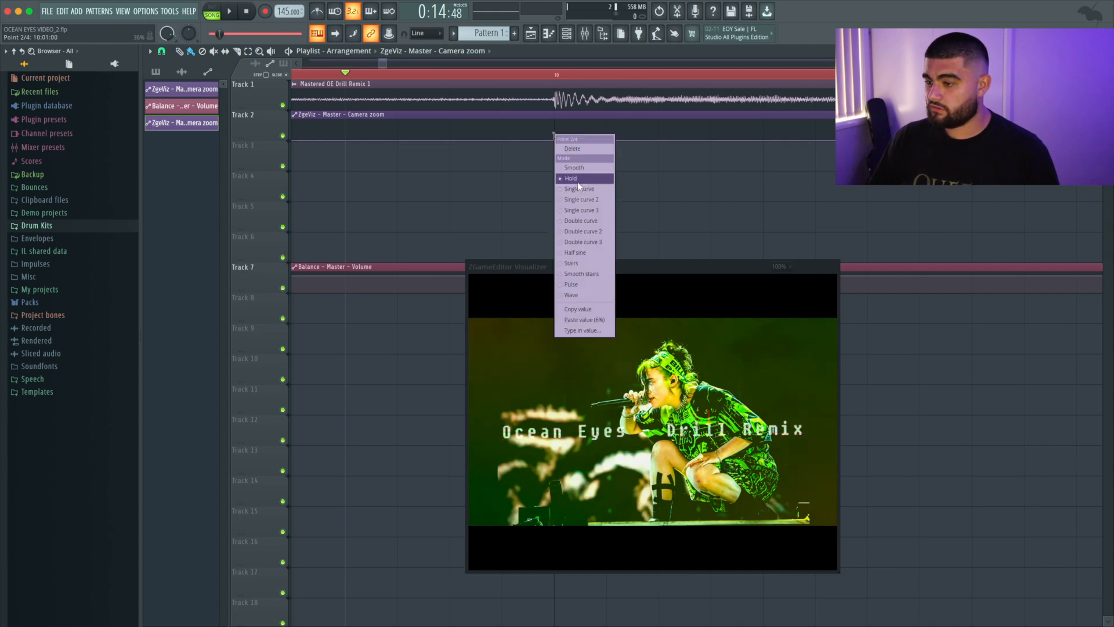
click(599, 318)
key(space)
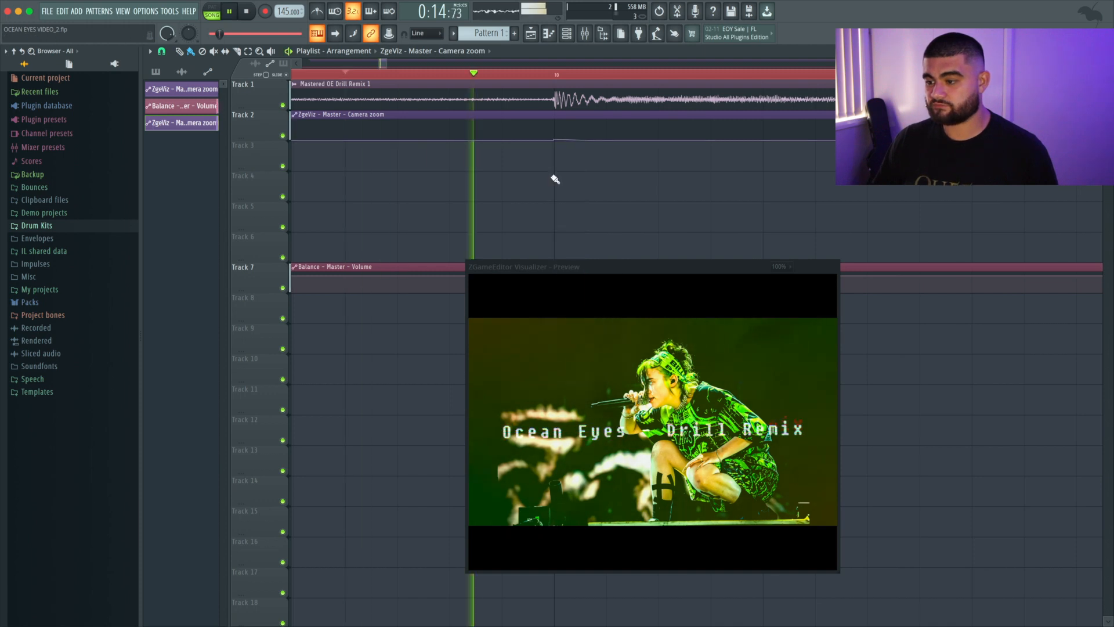
key(space)
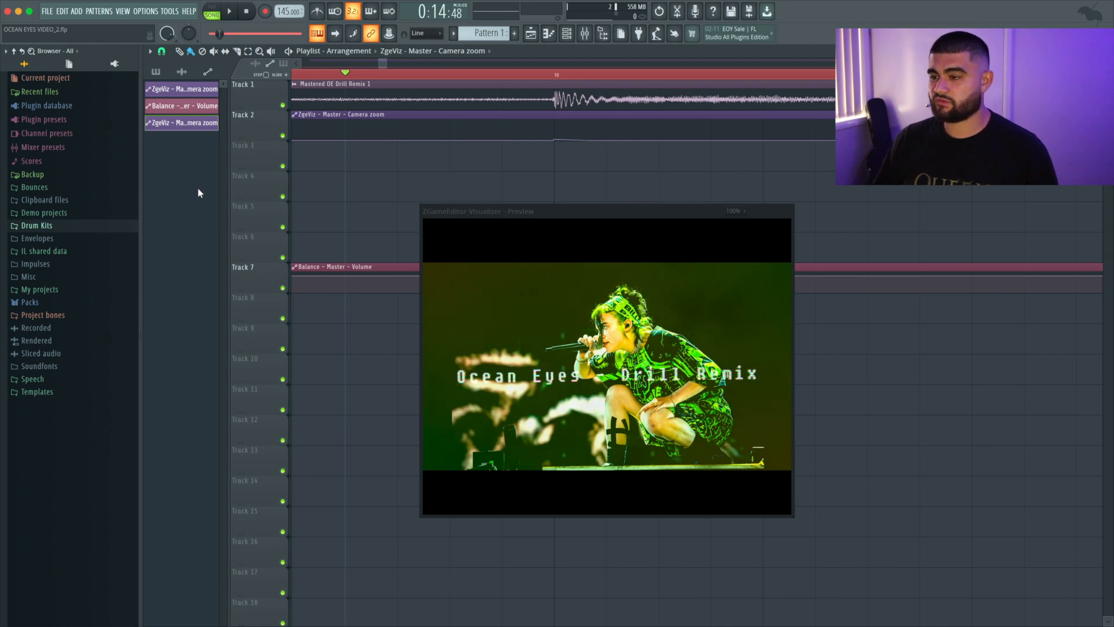
key(space)
key(space)
key(space)
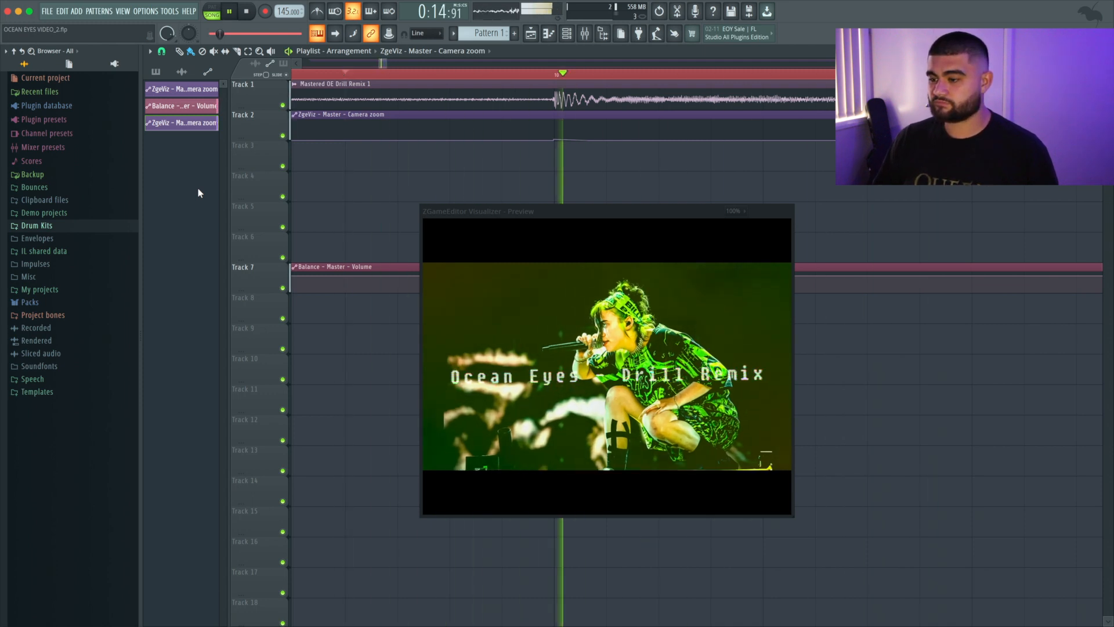
key(space)
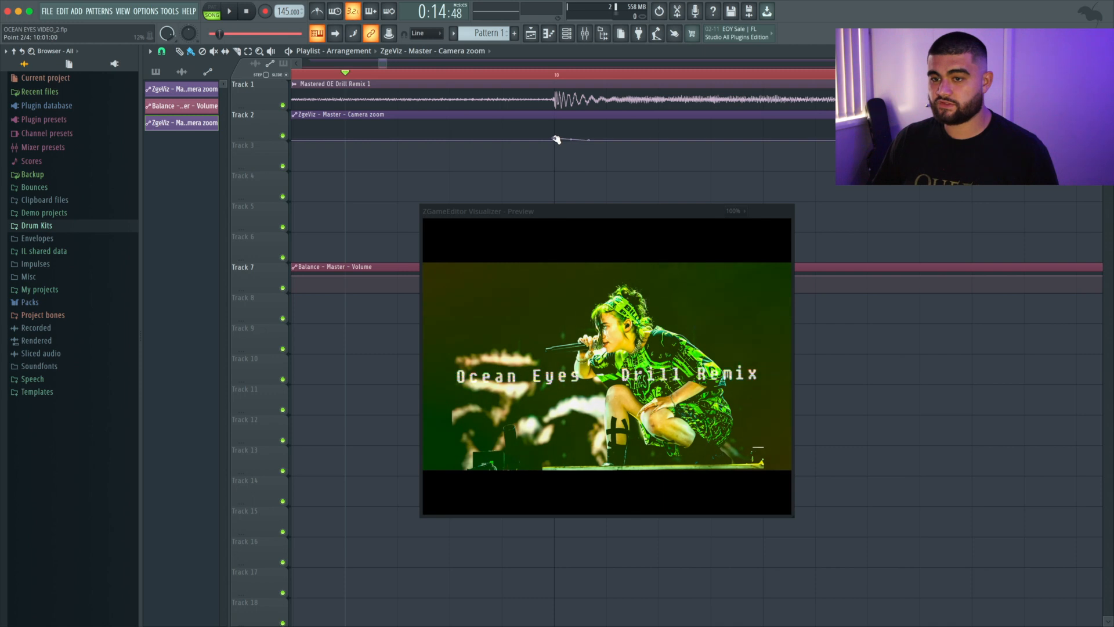
Raise the camera zoom automation point at 10:01:00 to about 12% and play back the zoom pulse several times
key(space)
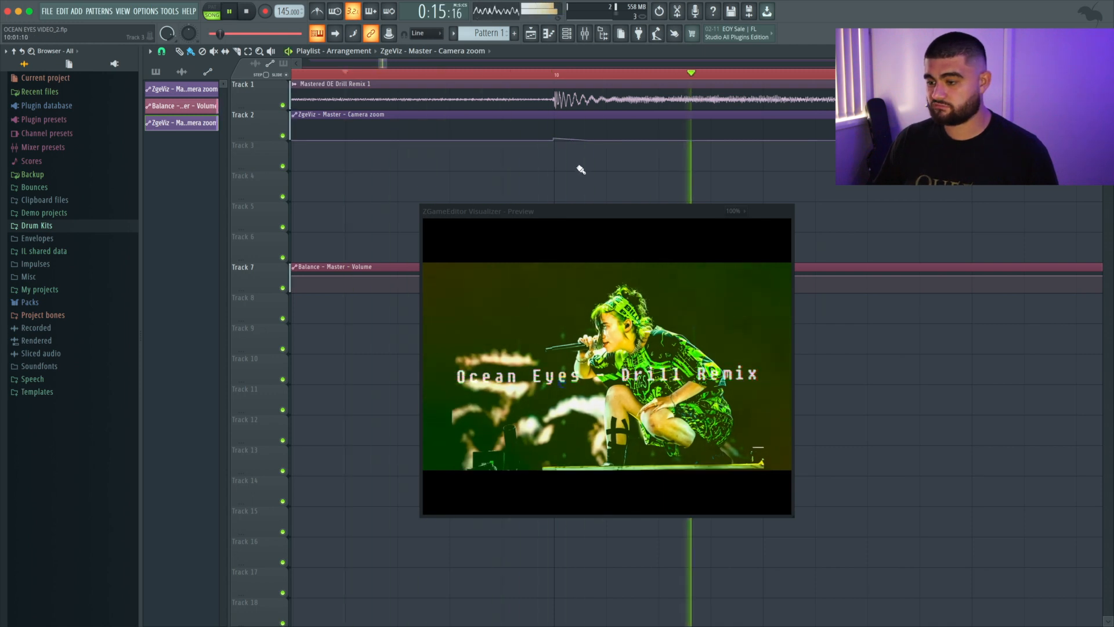
key(space)
key(space)
key(space)
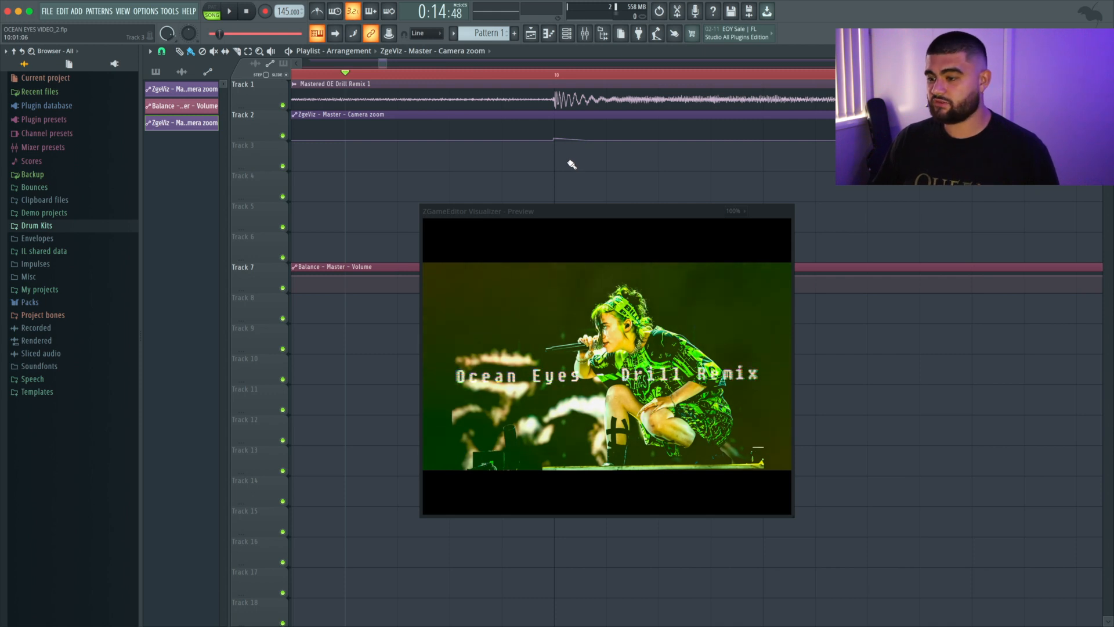
key(space)
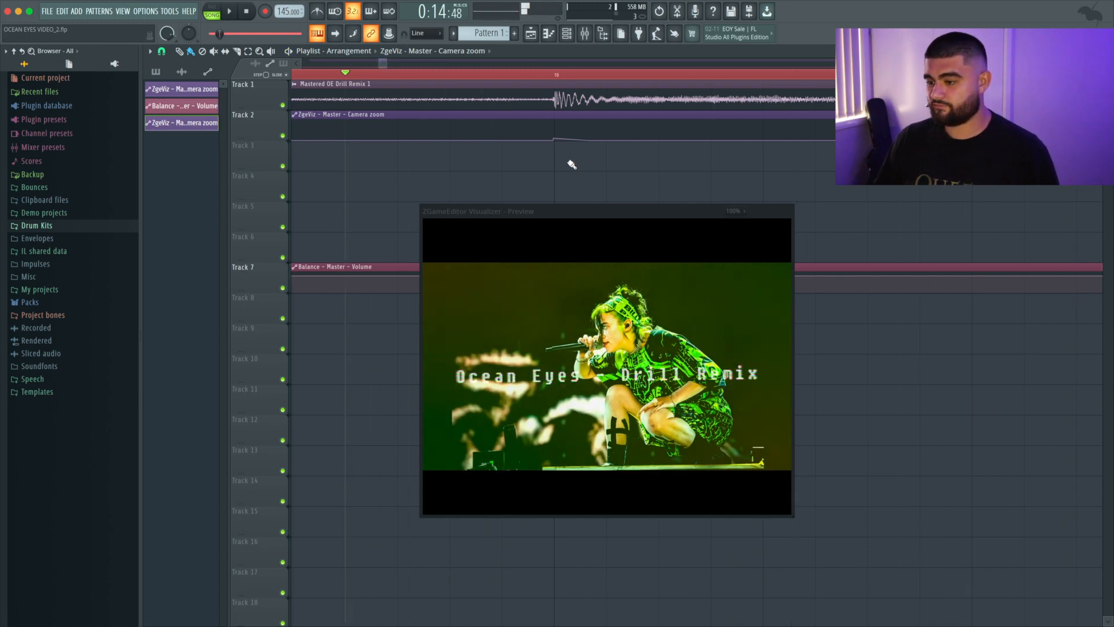
key(space)
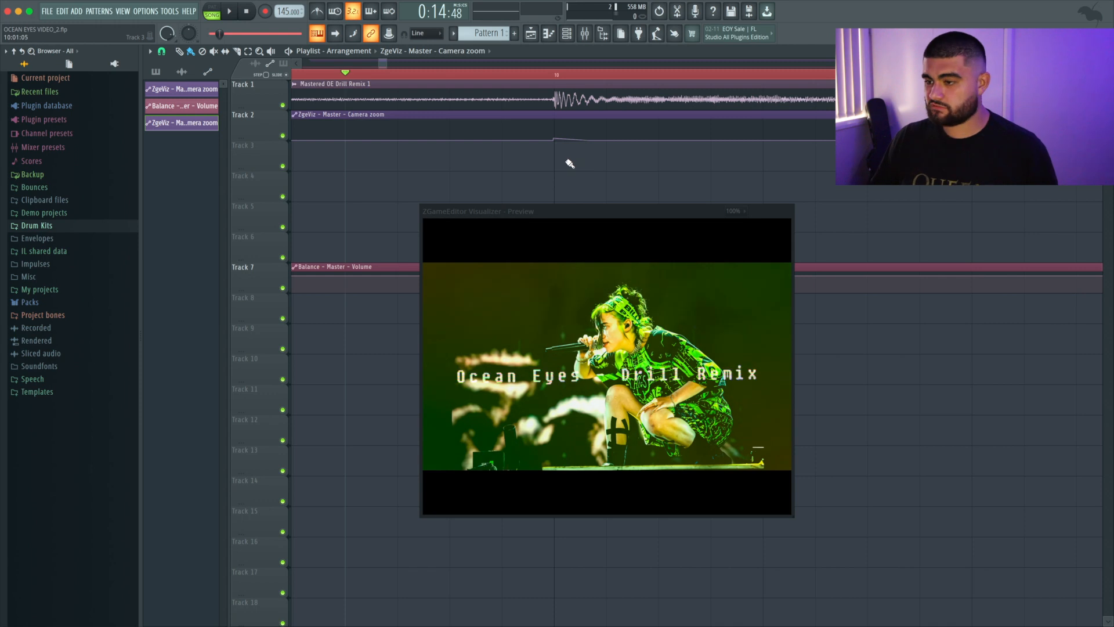
Trim both ends of the Track 2 Camera zoom clip around the bar 10 pulse, starting about 9:16:18 and lasting about 0:01:02
scroll(571, 170, down, 10)
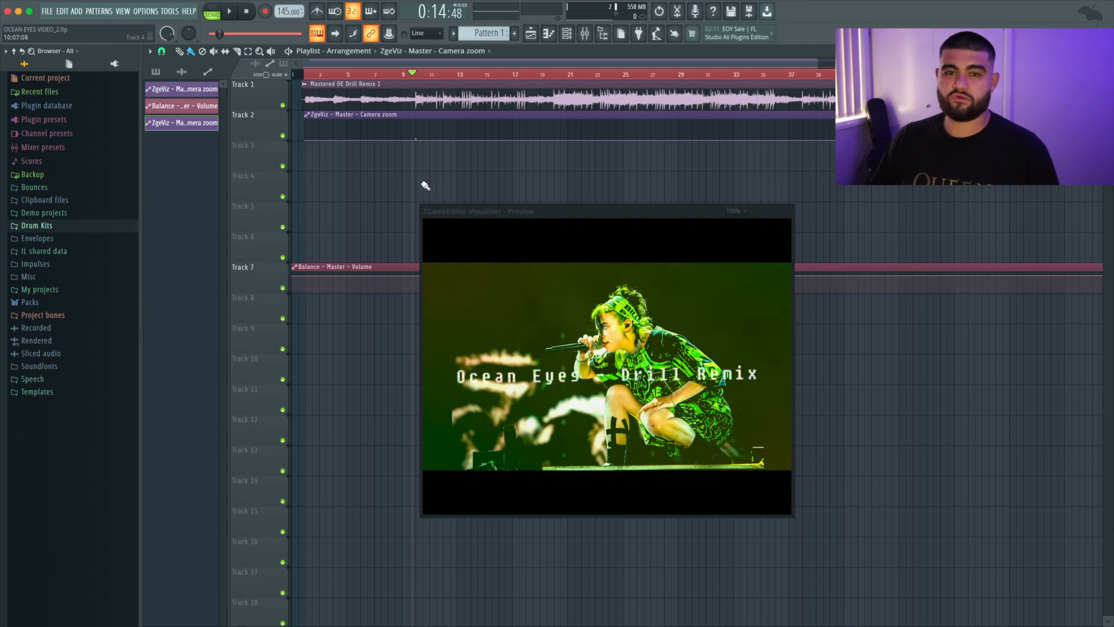
drag(372, 179, 410, 119)
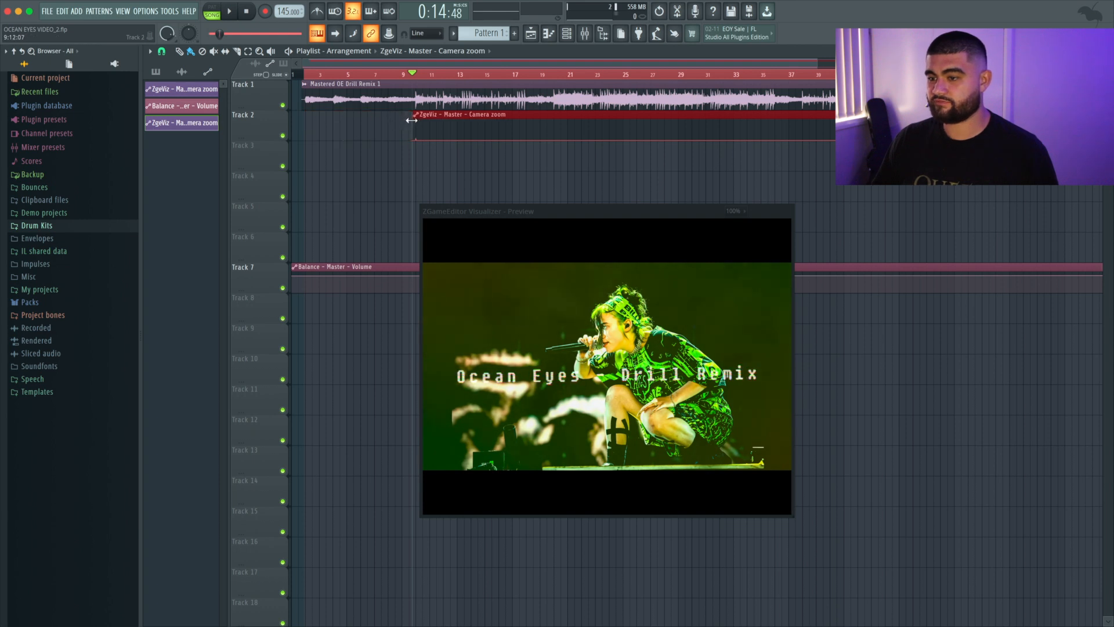
drag(506, 154, 490, 145)
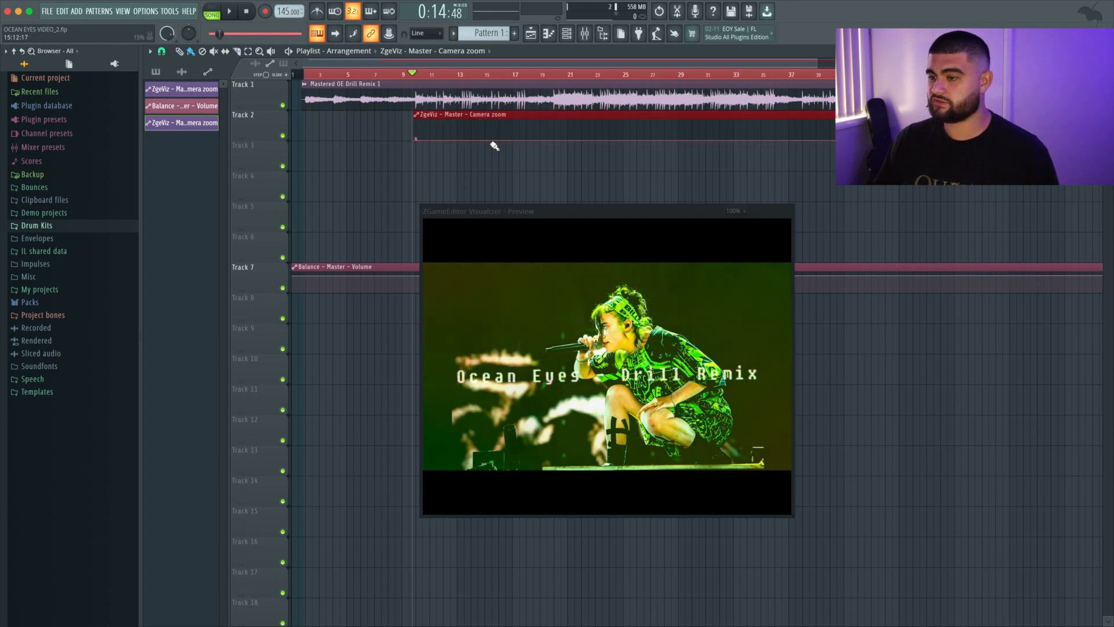
scroll(485, 174, down, 3)
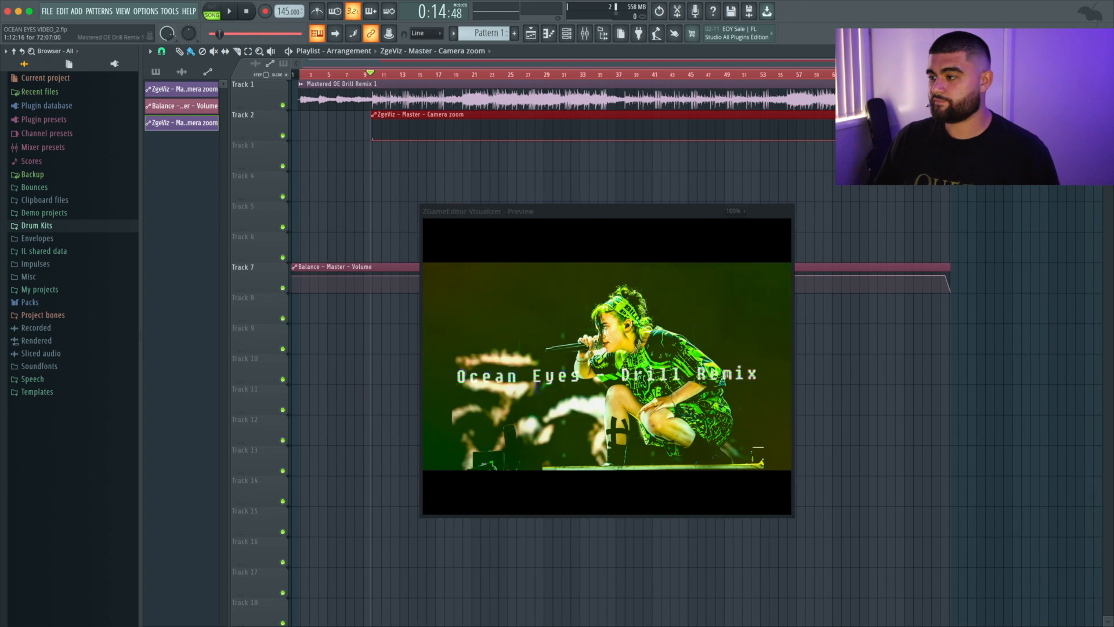
drag(847, 140, 410, 120)
scroll(373, 154, up, 6)
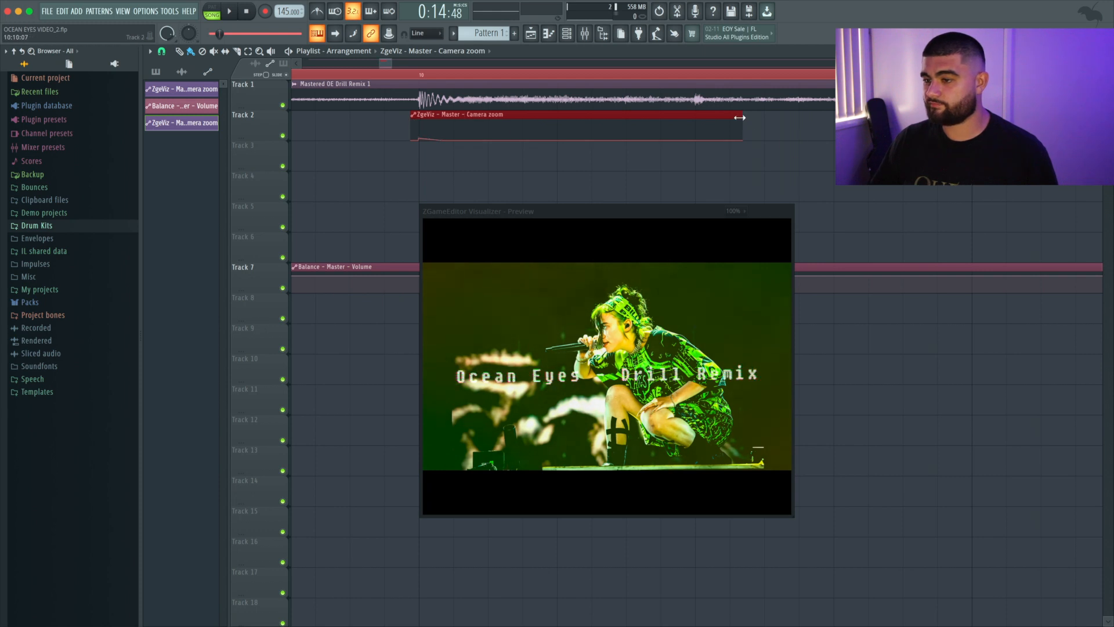
drag(739, 117, 448, 140)
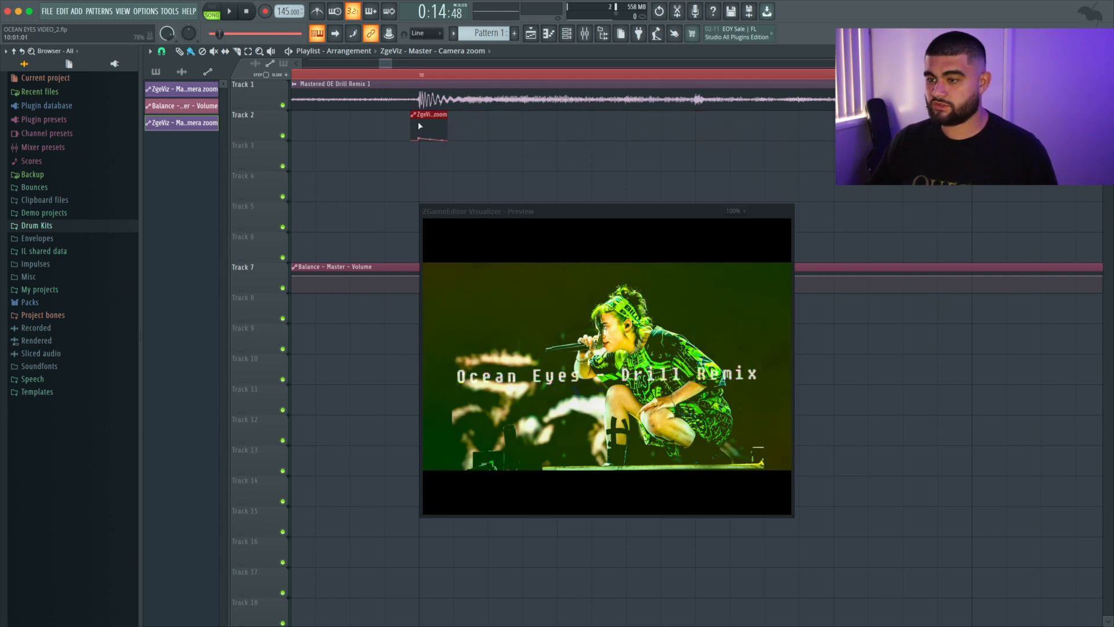
Set the playlist snap to 1/4 beat
click(161, 51)
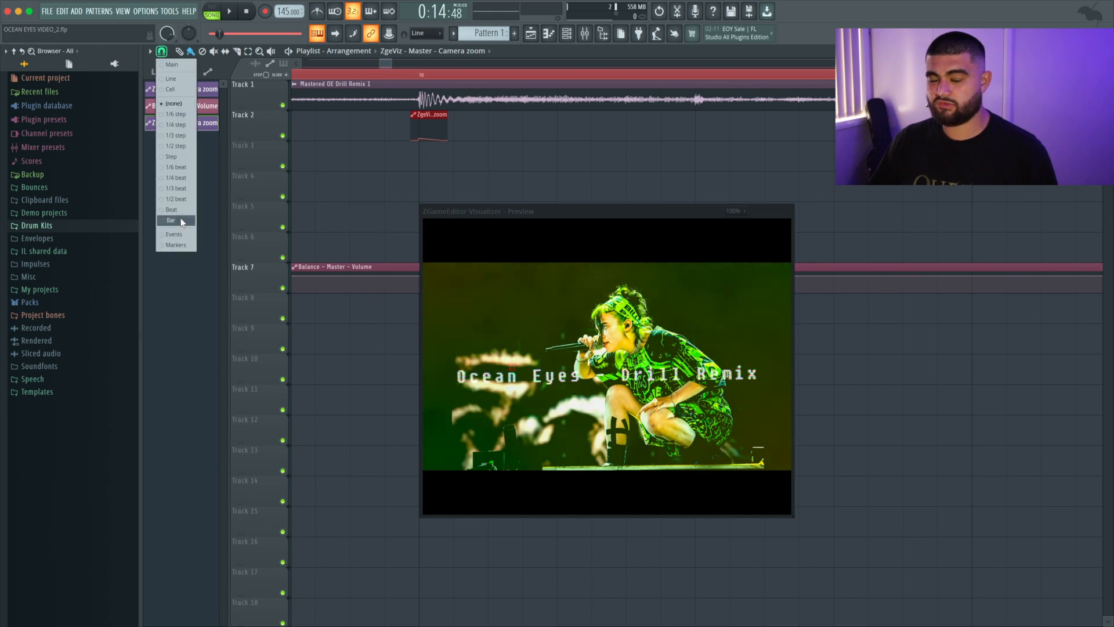
click(181, 180)
Try out a copy of the trimmed zoom clip on the drum hit near 11:09 in playback and delete that copy
scroll(419, 185, down, 5)
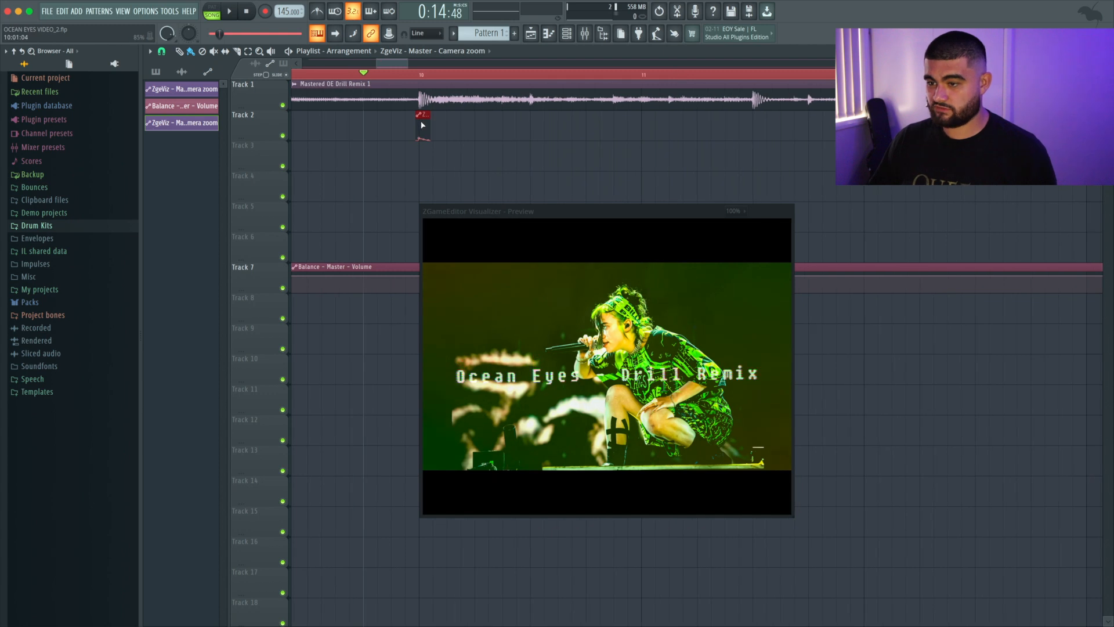
drag(426, 114, 756, 129)
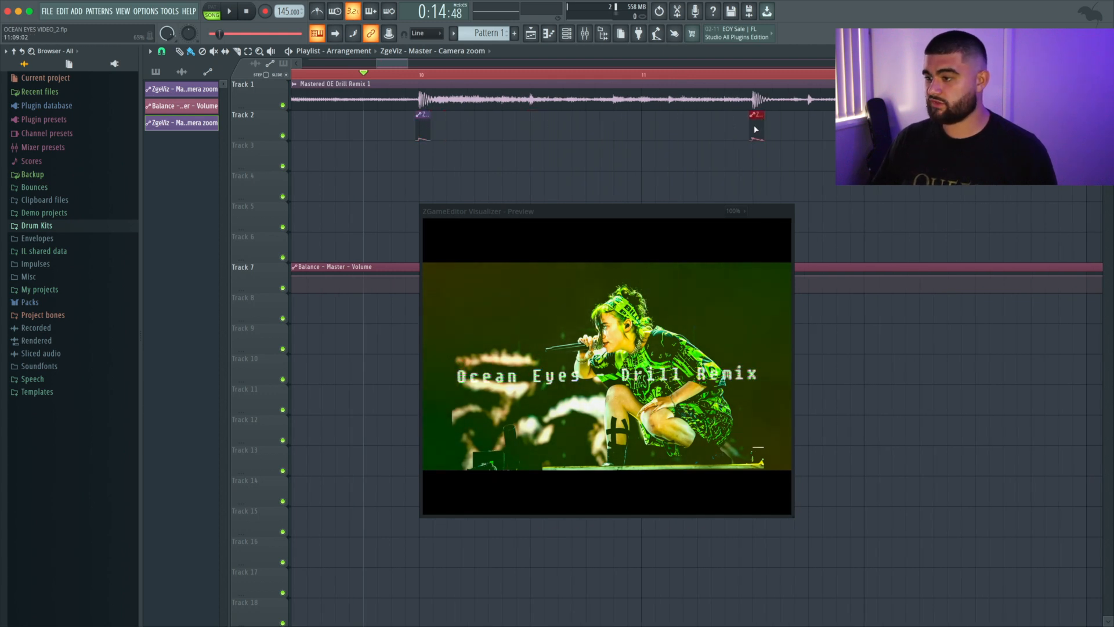
key(space)
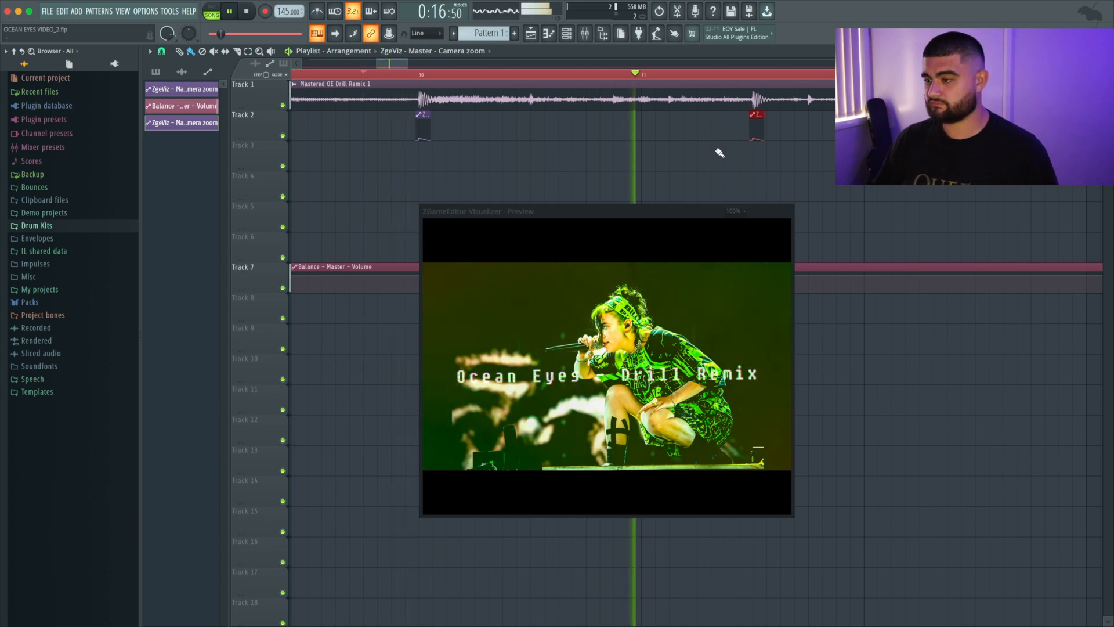
key(space)
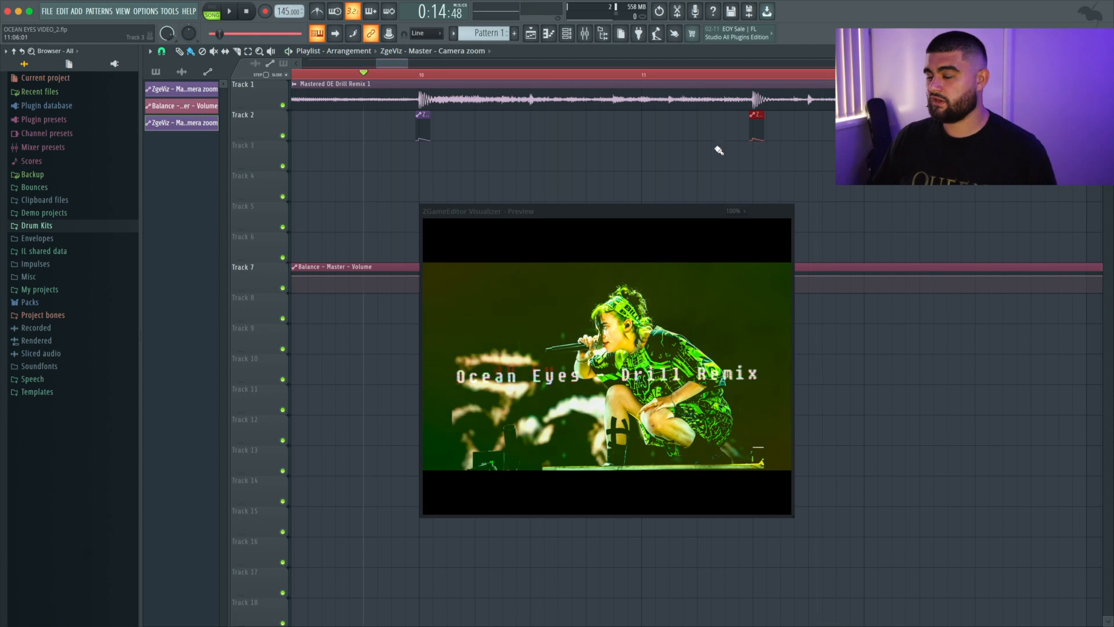
right_click(758, 122)
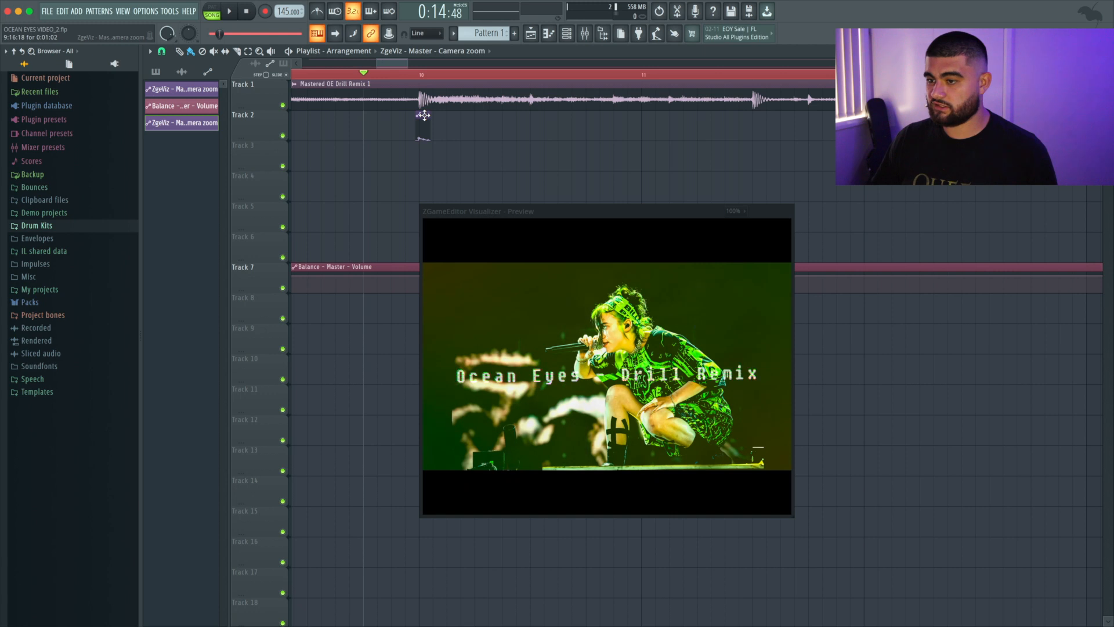
Duplicate the trimmed zoom clip onto the drum hits near 11:09, 12:01 and the five hits from about 13:07 to 14:01, and start playback
drag(546, 147, 762, 113)
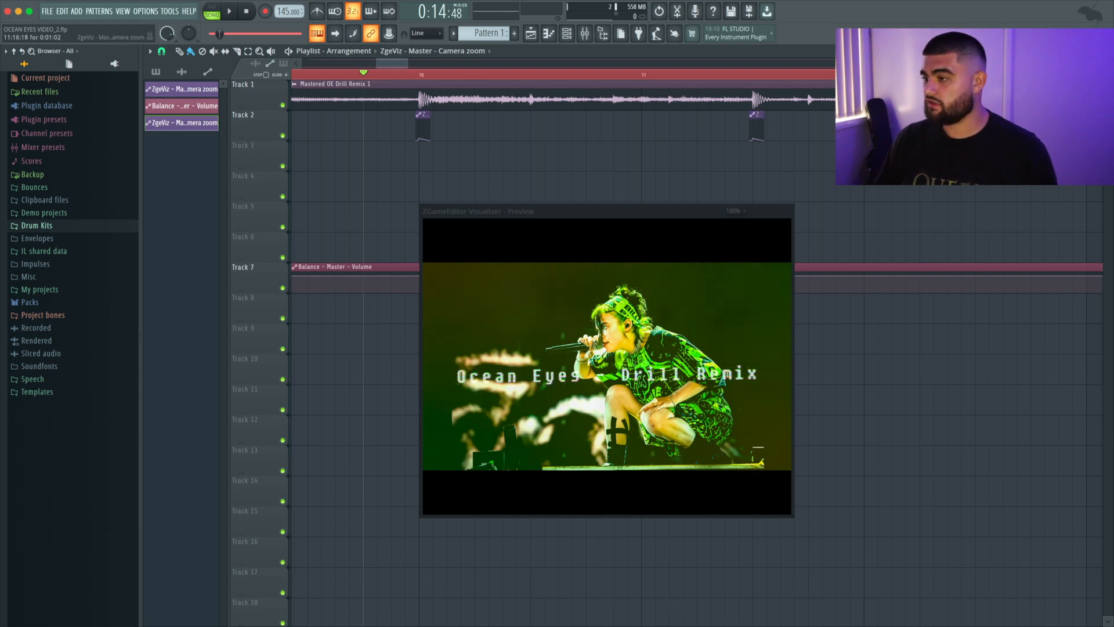
scroll(672, 160, down, 4)
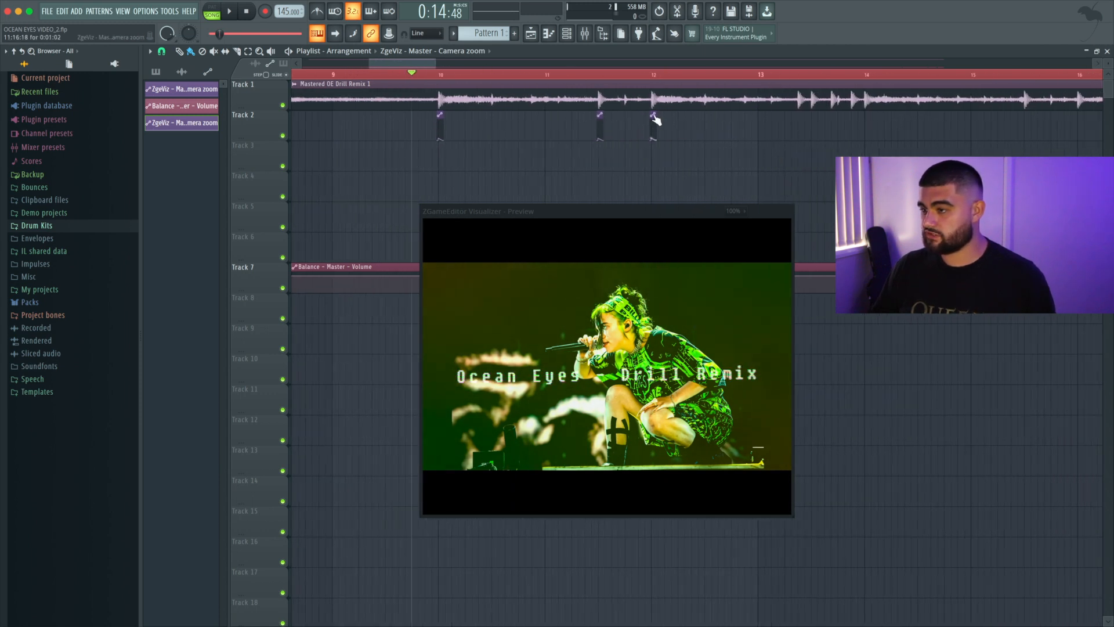
scroll(722, 122, up, 4)
drag(904, 114, 922, 114)
drag(923, 115, 964, 114)
drag(964, 114, 1030, 118)
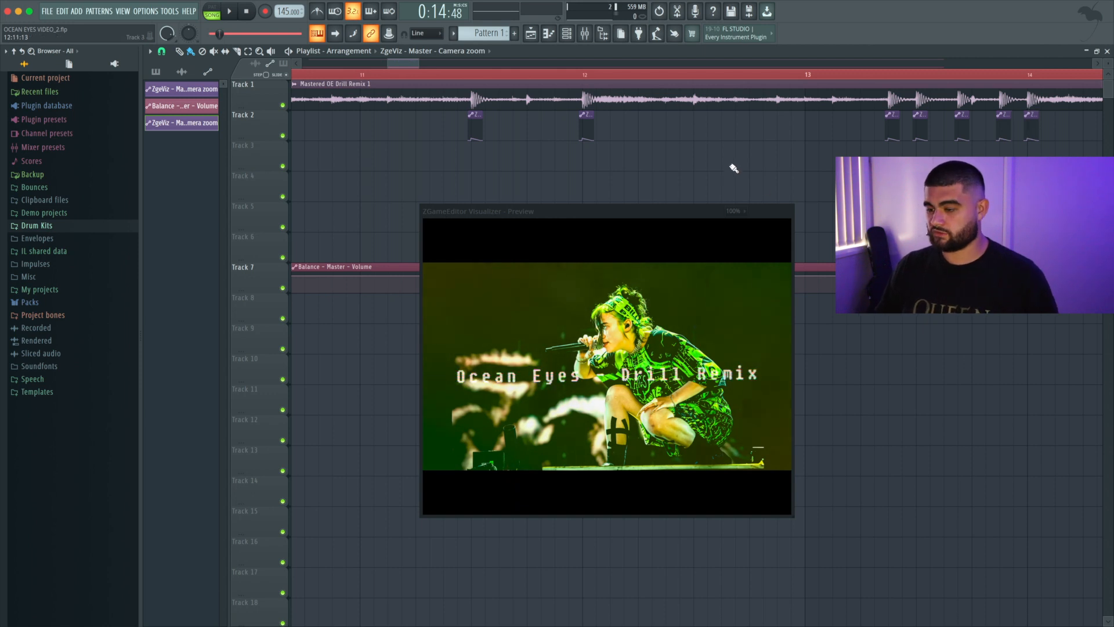
key(space)
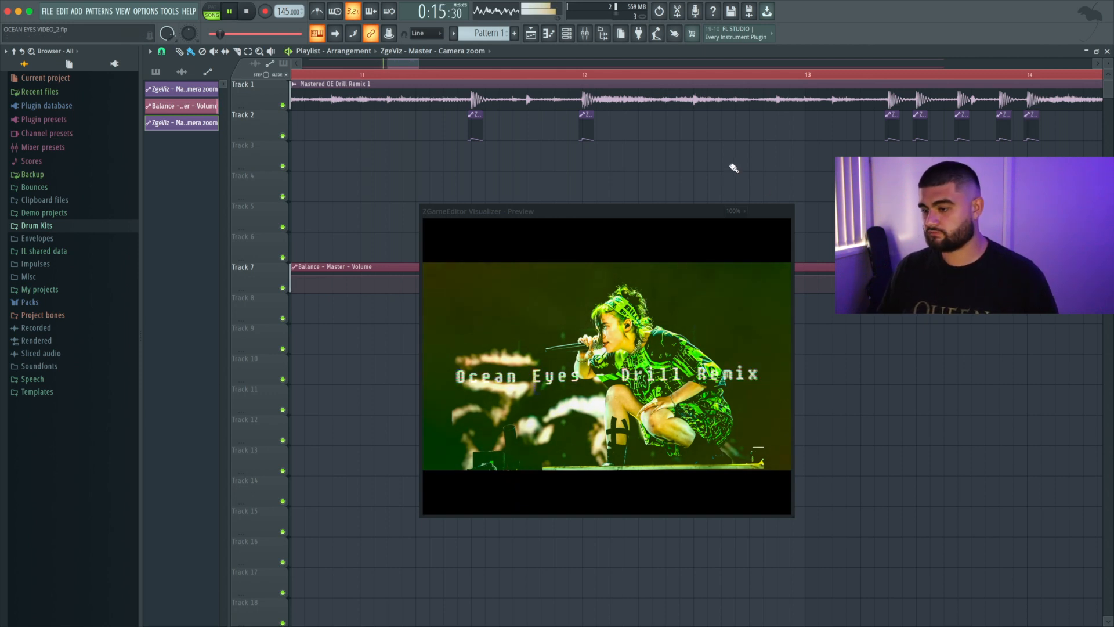